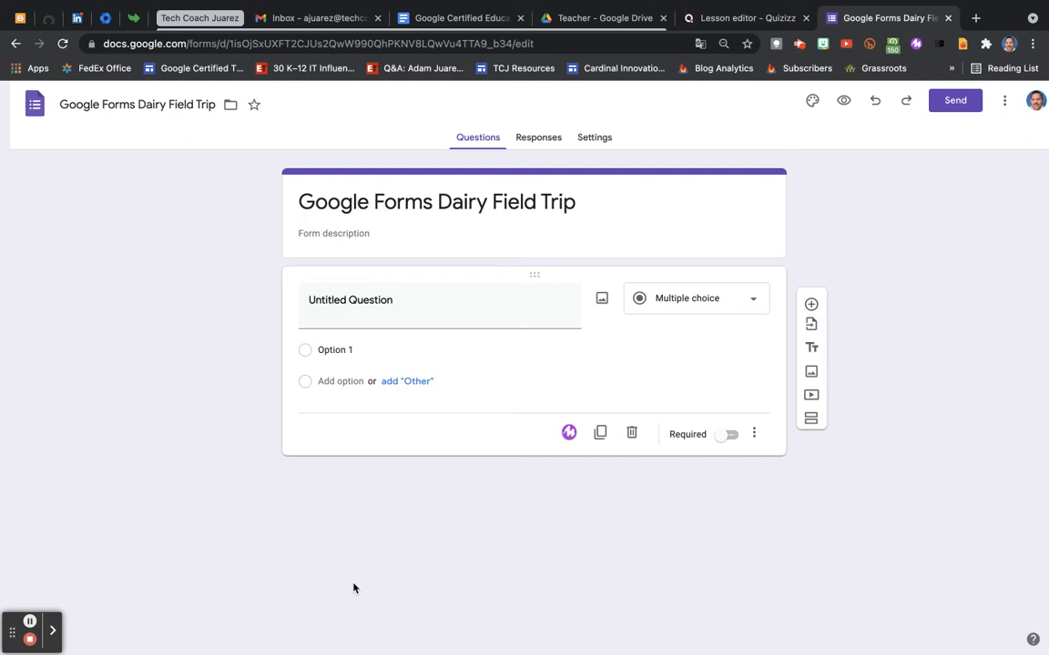
Title the first question "What was your favorite part?" and make it a multiple choice question.
{"action": "left_click", "coordinate": [344, 300]}
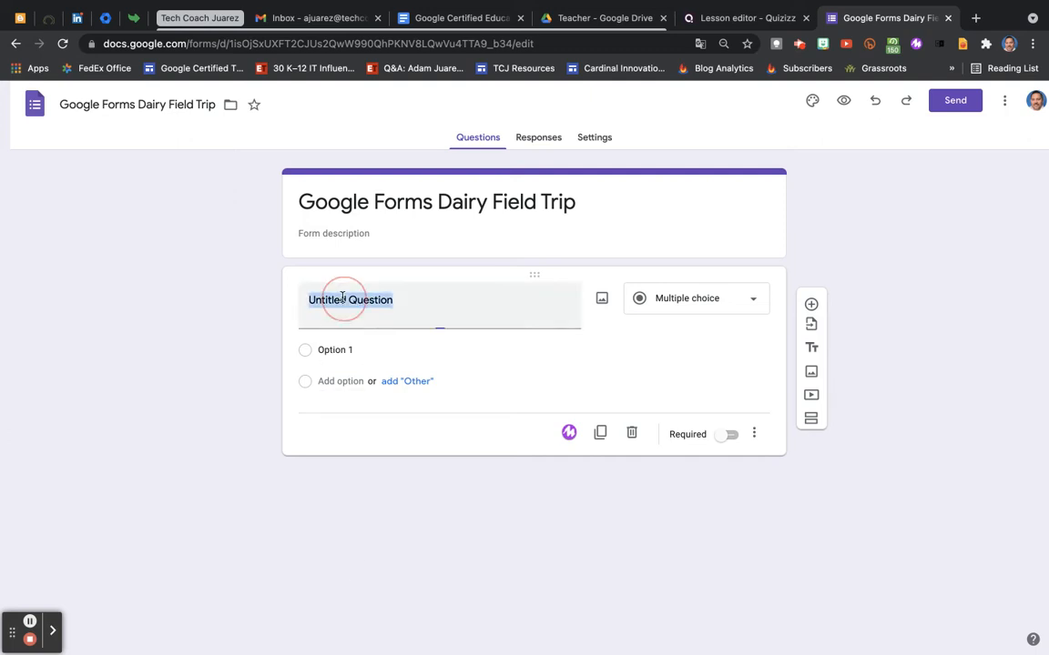
{"action": "type", "text": "What was "}
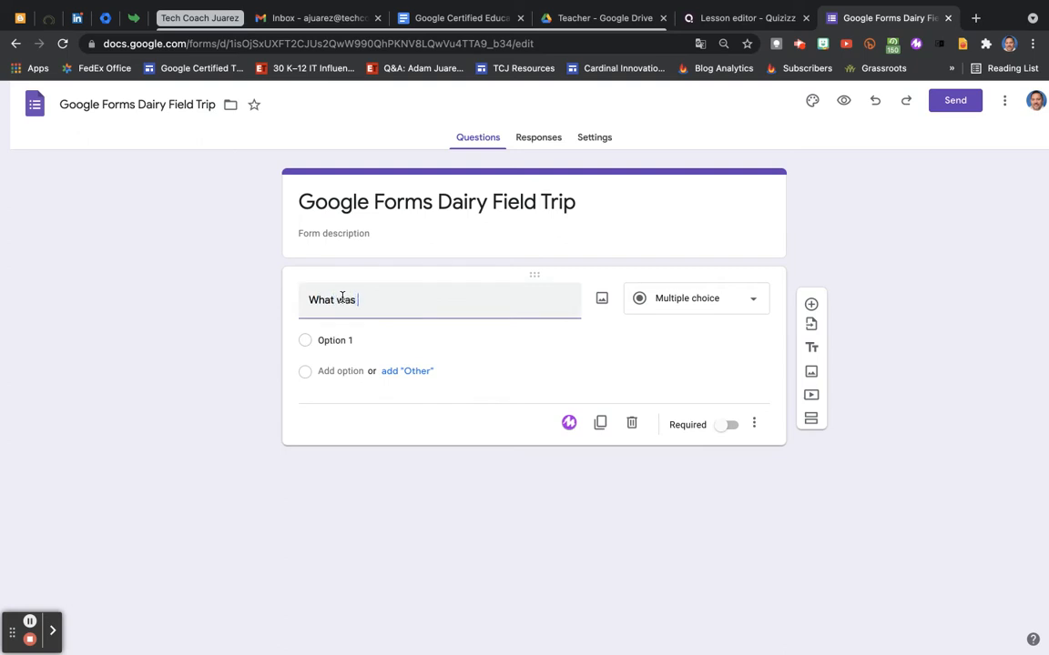
{"action": "type", "text": "your favorite part?"}
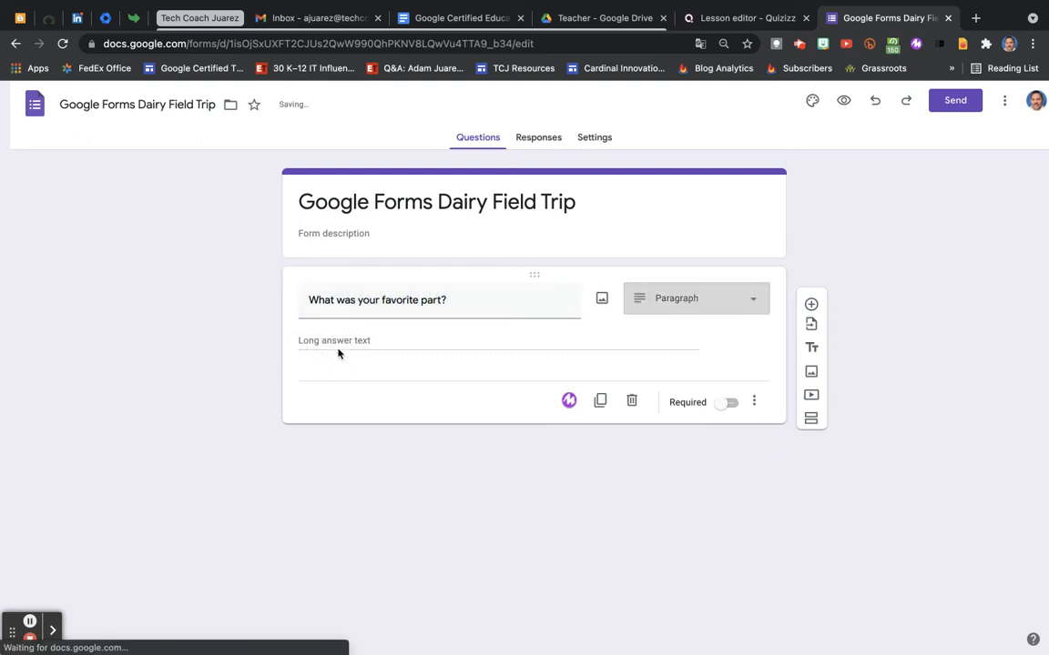
{"action": "left_click", "coordinate": [689, 301]}
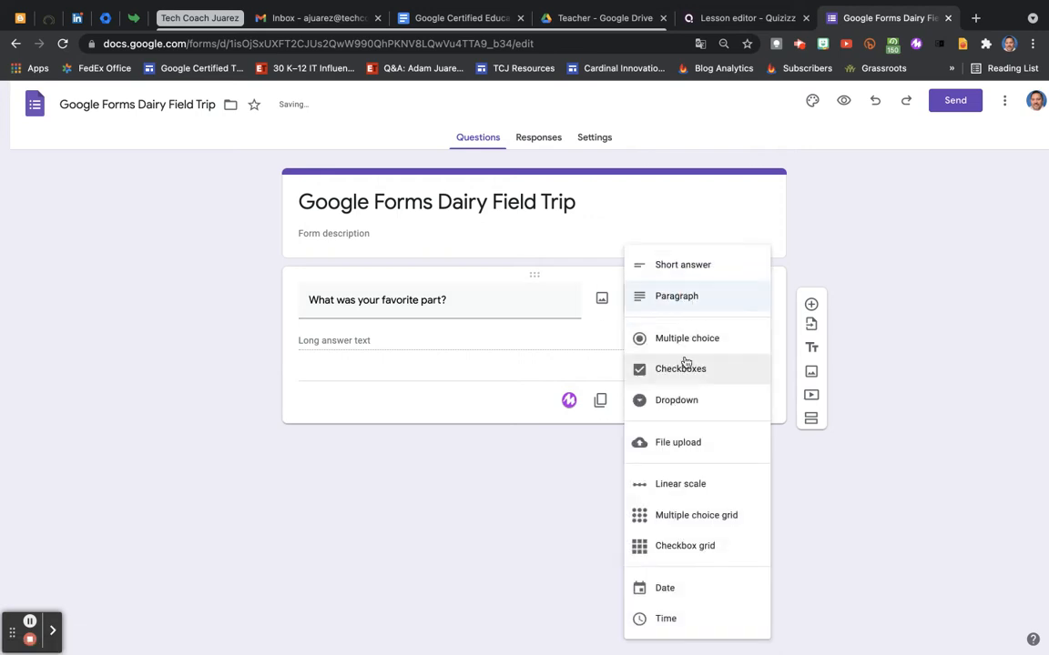
{"action": "left_click", "coordinate": [669, 341]}
Enter the answer options "the milking", "bottling", "labeling" and "gift shop" for the favorite part question and make it required.
{"action": "left_click", "coordinate": [354, 346]}
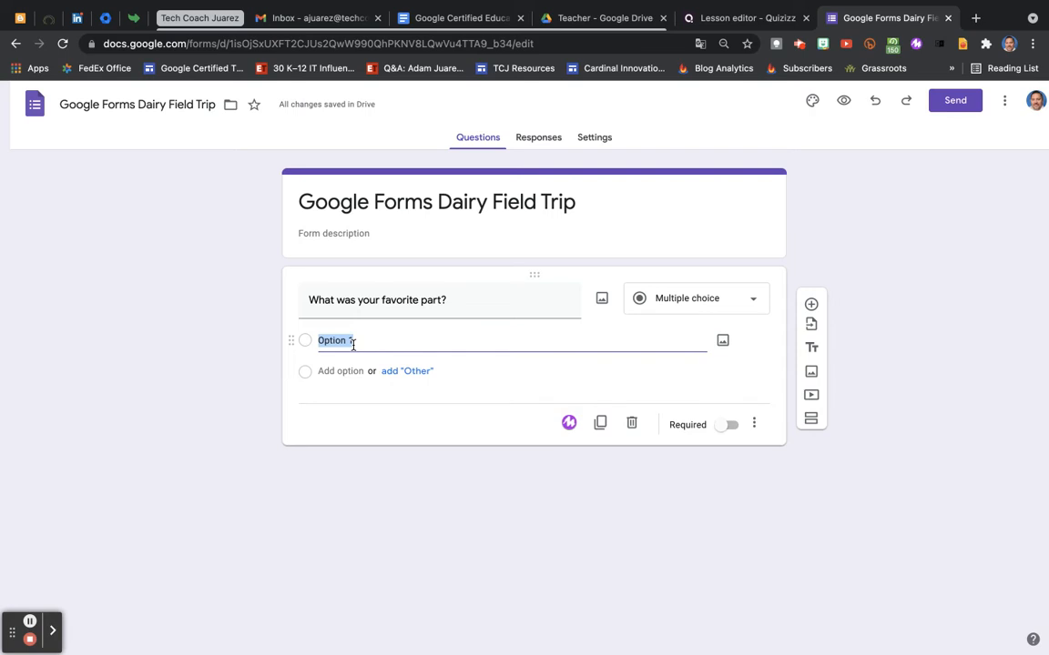
{"action": "type", "text": "the milking"}
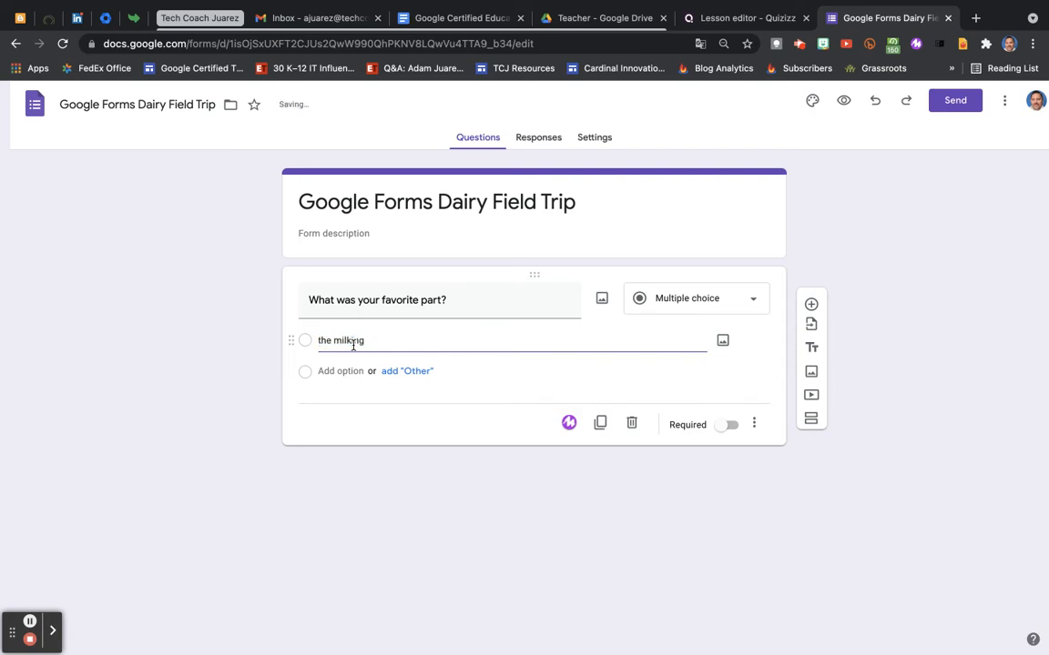
{"action": "key", "text": "Return"}
{"action": "type", "text": "bottling"}
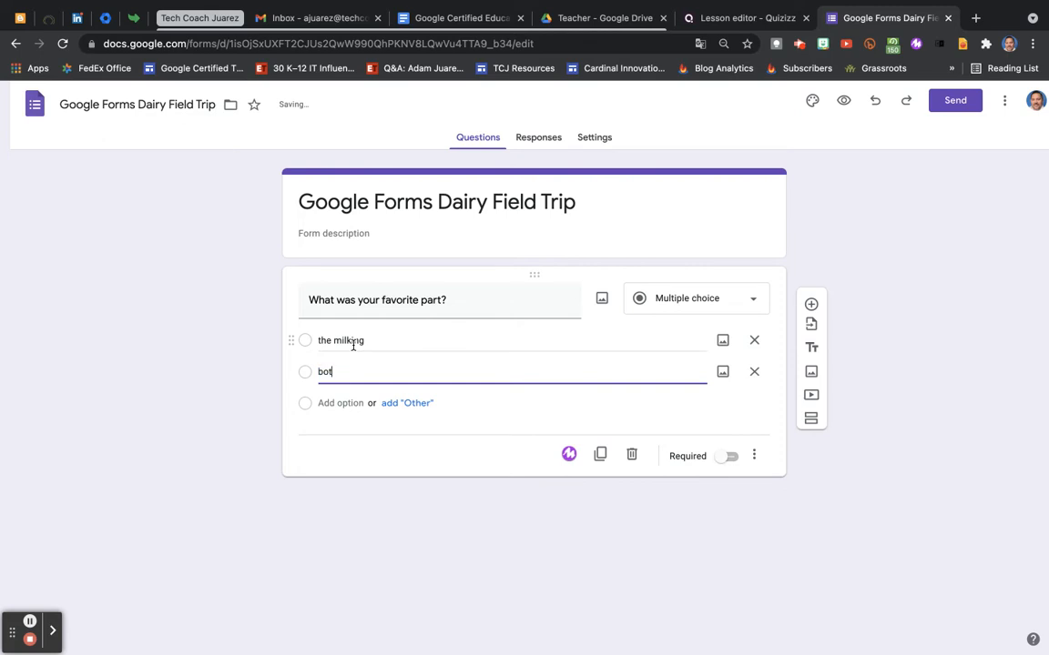
{"action": "key", "text": "Return"}
{"action": "type", "text": "labeling"}
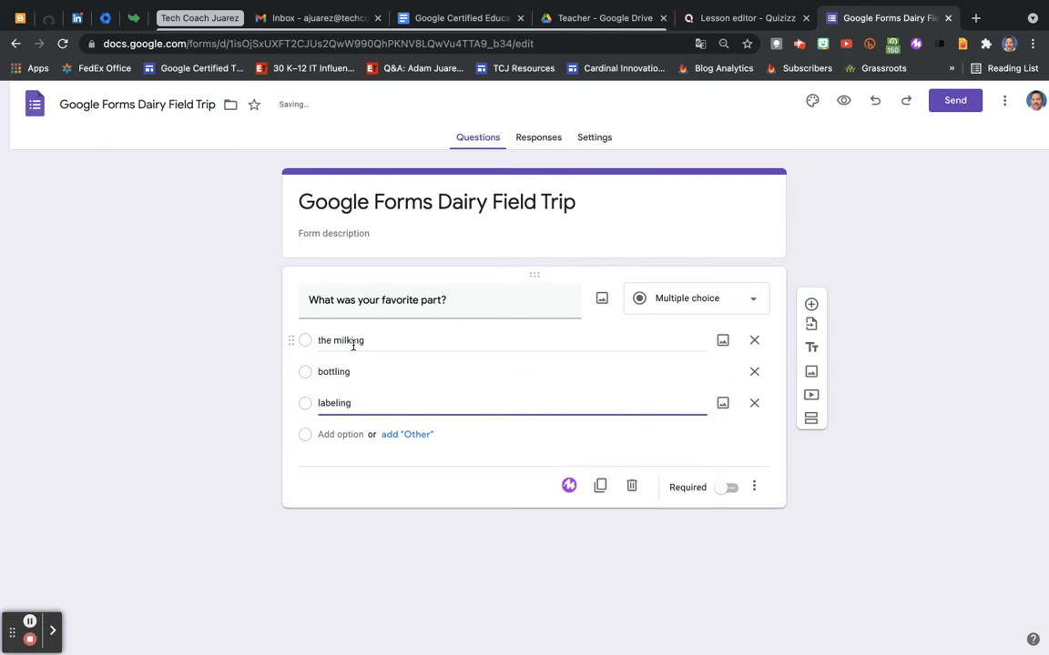
{"action": "key", "text": "Return"}
{"action": "type", "text": "gift shop"}
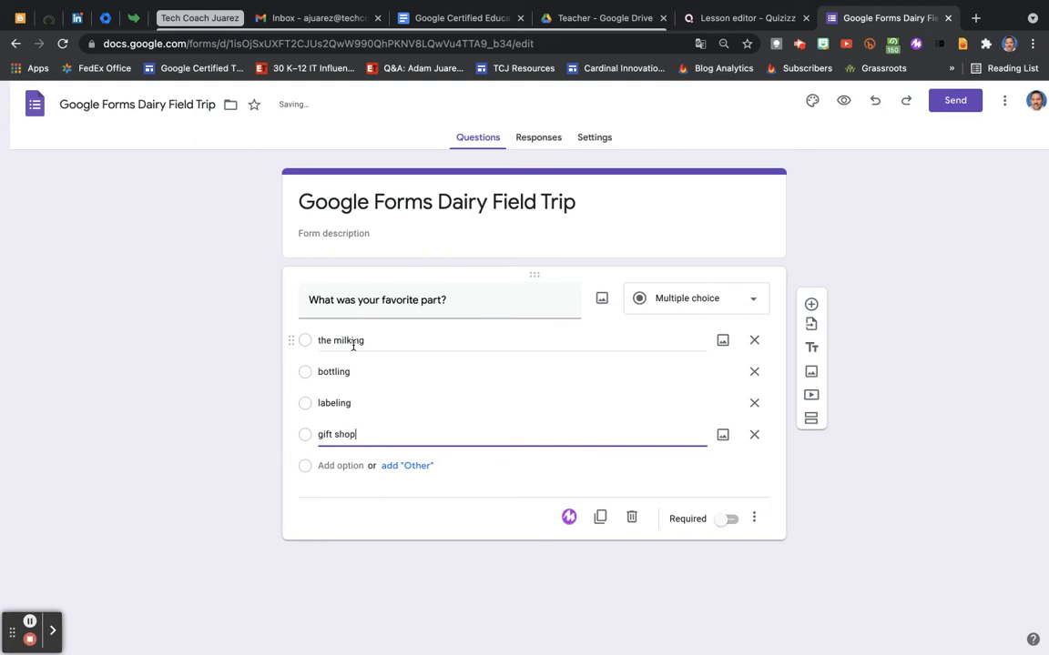
{"action": "left_click", "coordinate": [730, 519]}
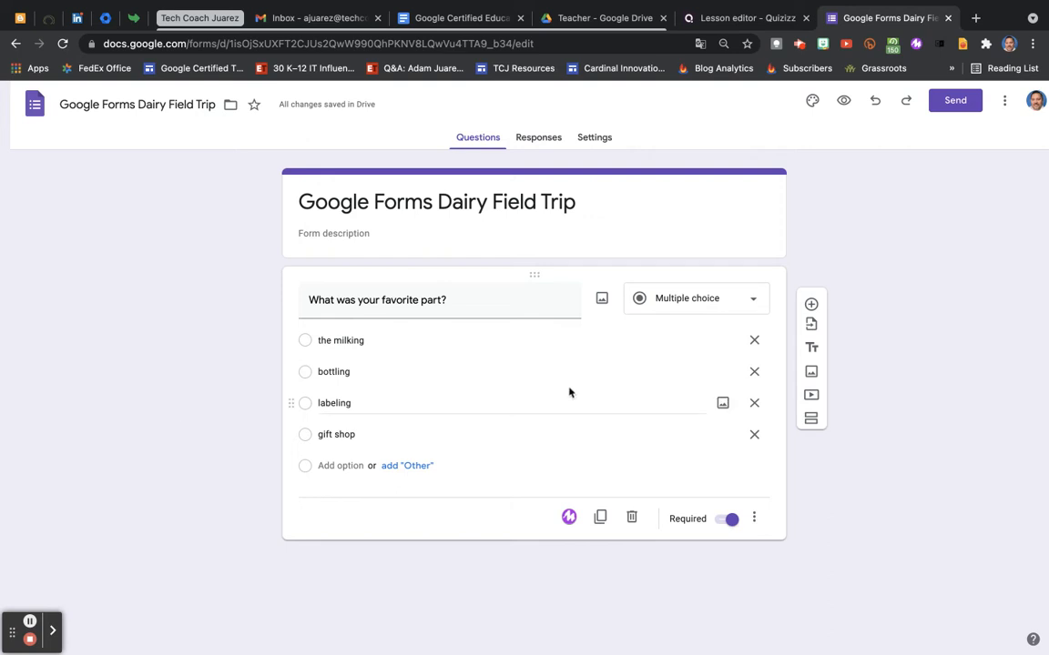
Add a required paragraph question reading "Summarize your experience at Producers Dairy.".
{"action": "left_click", "coordinate": [811, 306]}
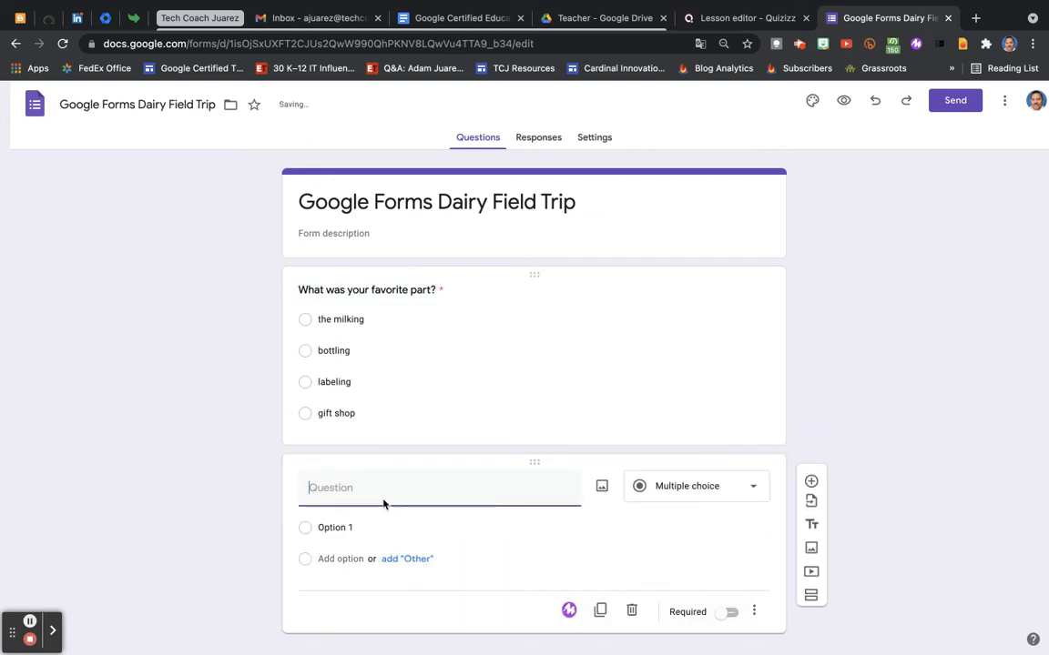
{"action": "left_click", "coordinate": [668, 491]}
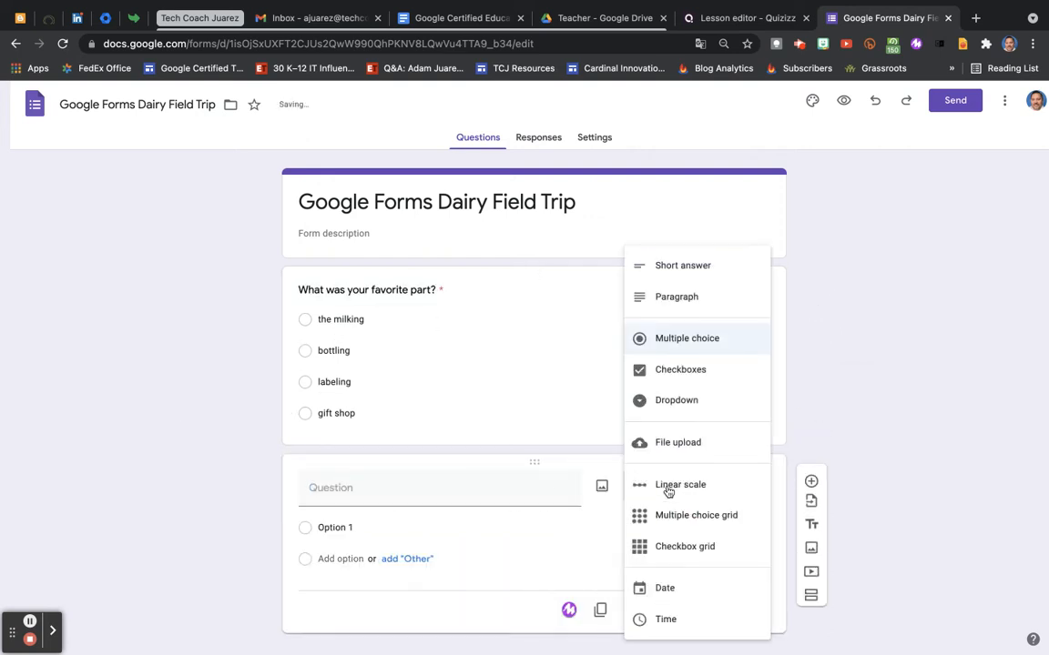
{"action": "left_click", "coordinate": [665, 298]}
{"action": "right_click", "coordinate": [344, 493]}
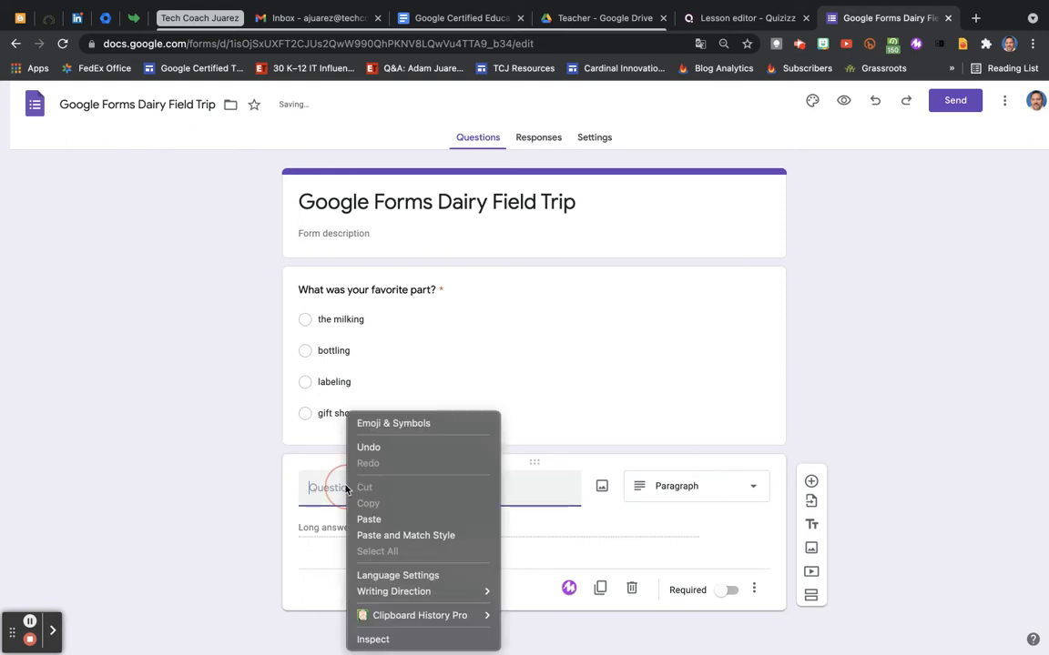
{"action": "left_click", "coordinate": [333, 485]}
{"action": "type", "text": "Su"}
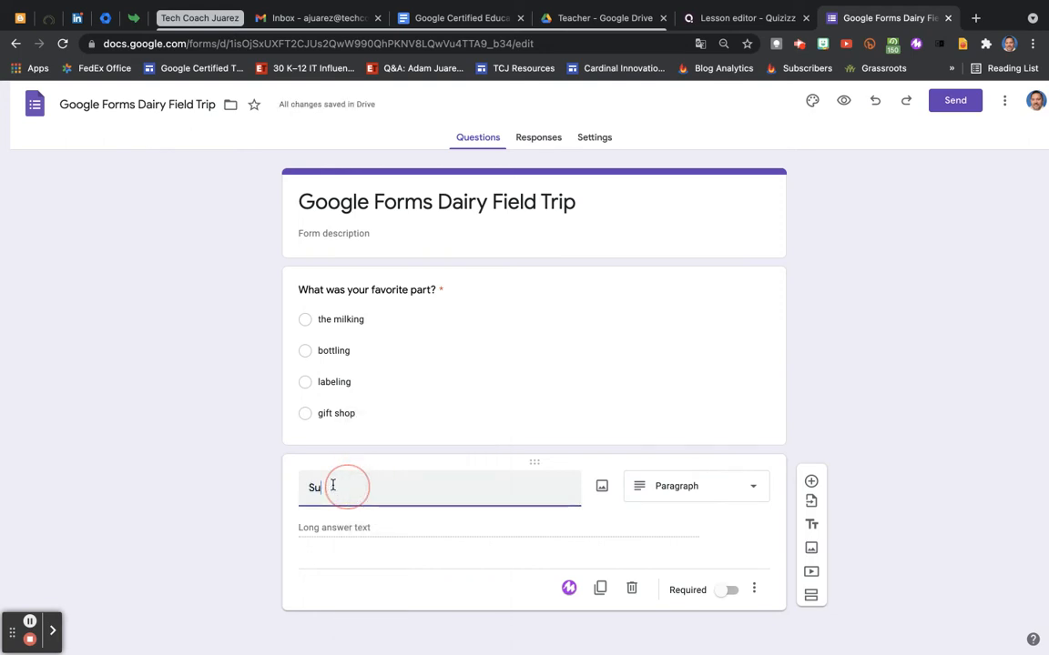
{"action": "type", "text": "mmarize your experience at Produc"}
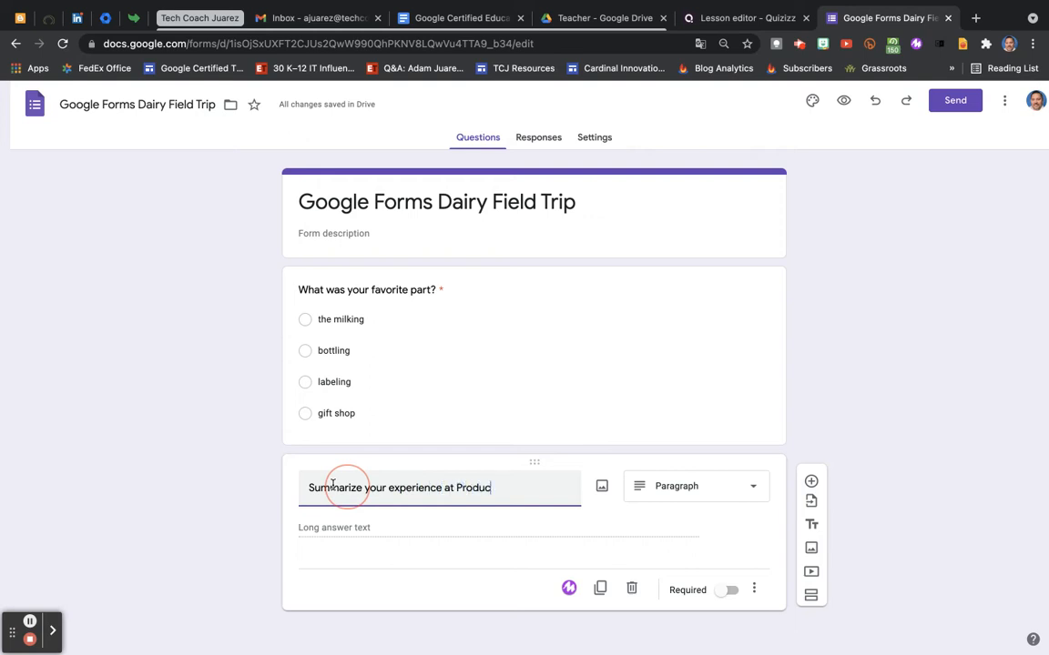
{"action": "type", "text": "ers Dairy."}
{"action": "left_click", "coordinate": [730, 590]}
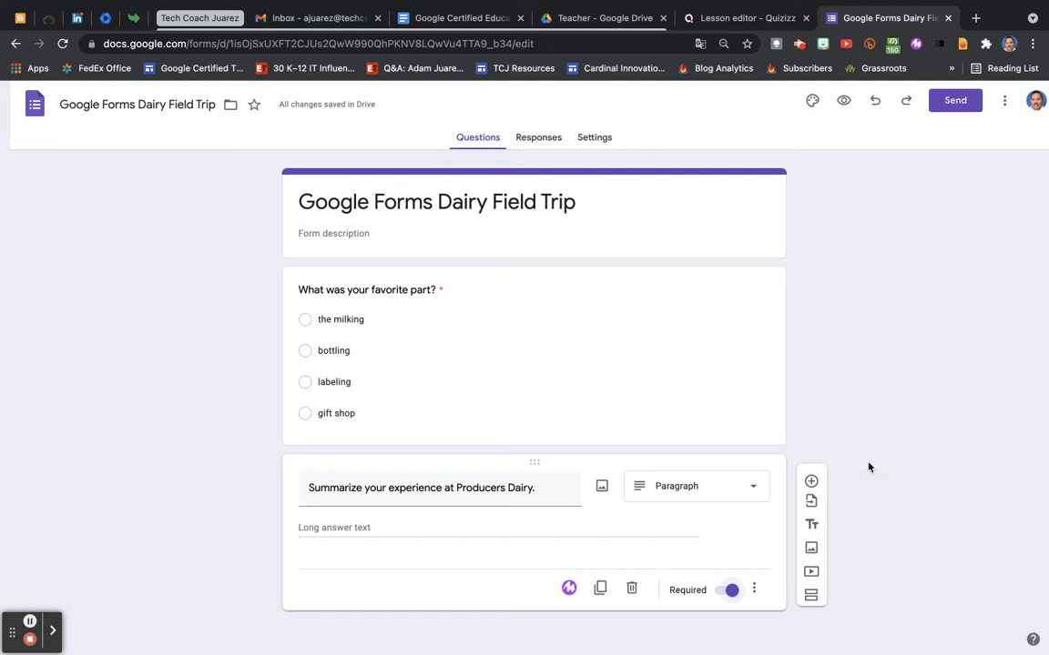
Add a linear scale question reading "Rate the quality of the teacher's dairy lecture.".
{"action": "left_click", "coordinate": [813, 482]}
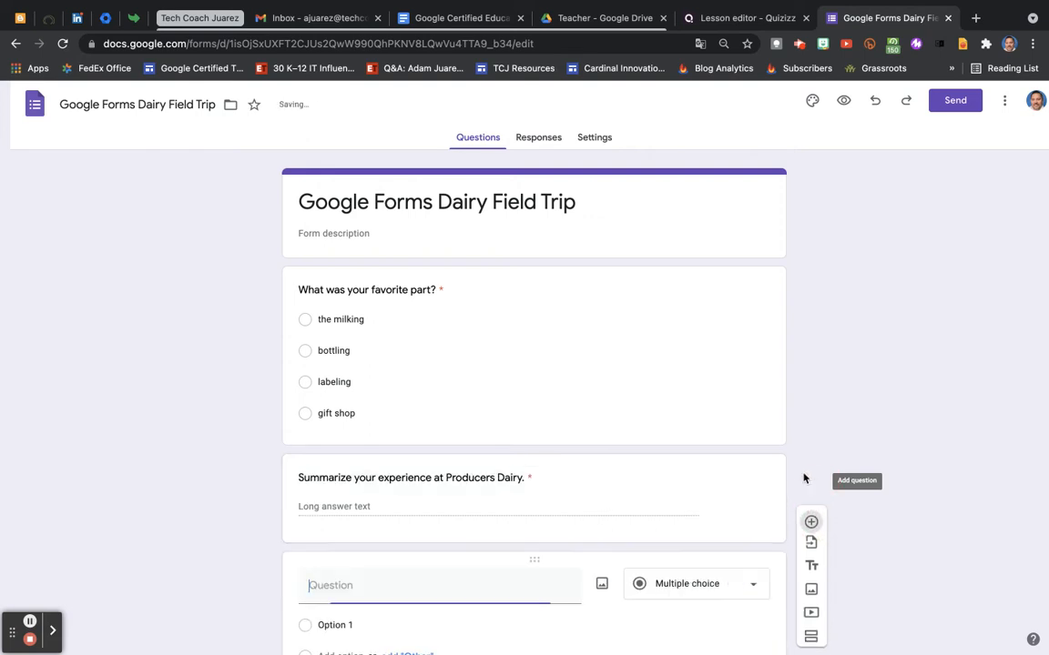
{"action": "type", "text": "Ra"}
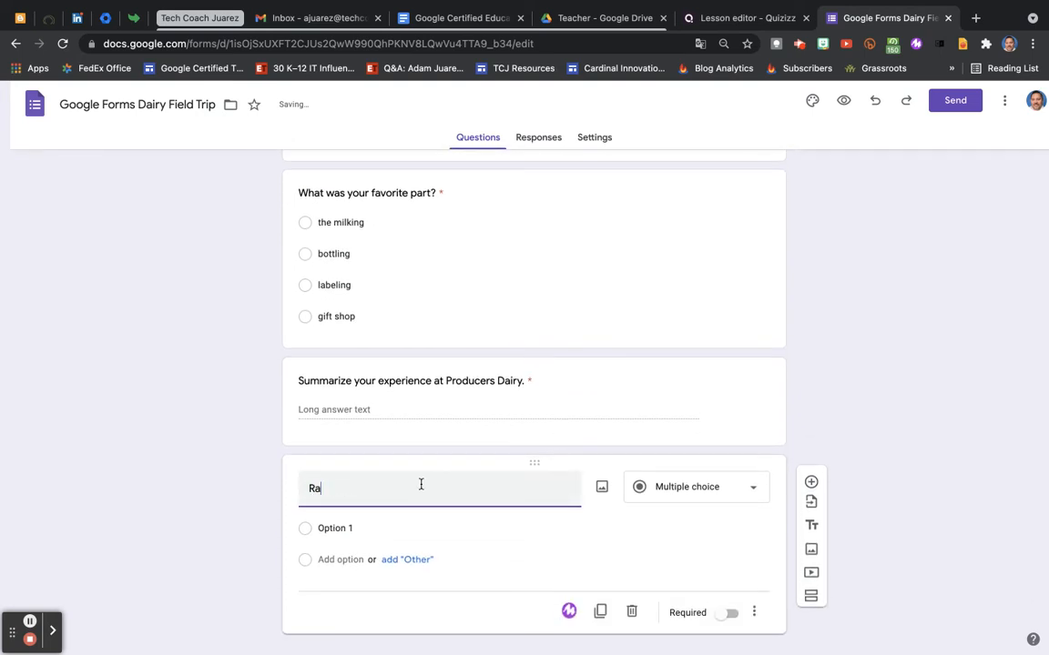
{"action": "type", "text": "te the qu"}
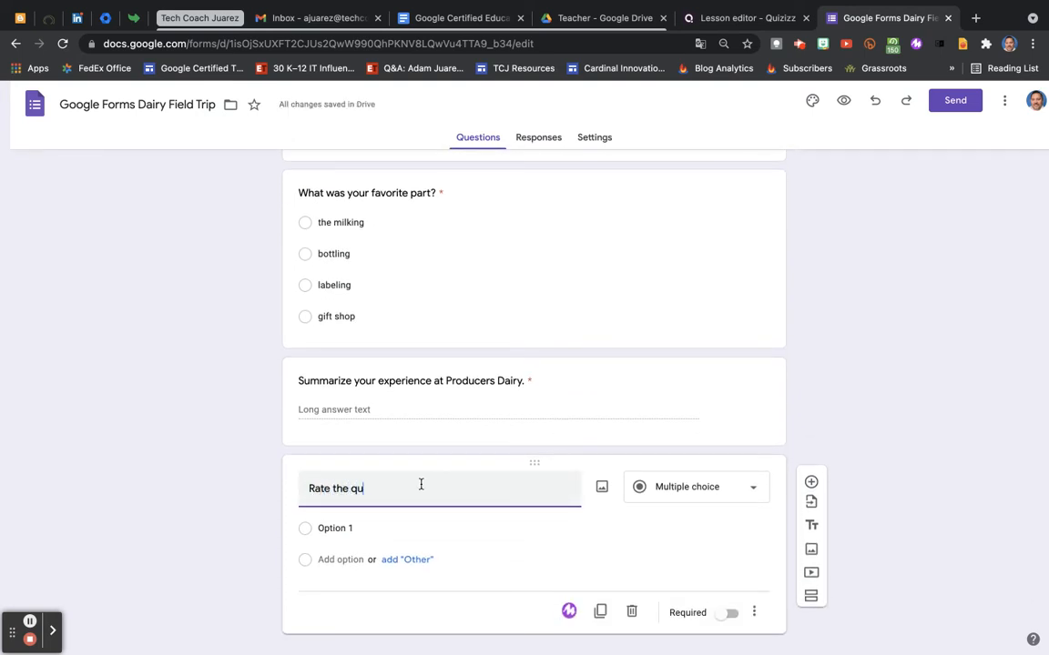
{"action": "type", "text": "ality of teh tr"}
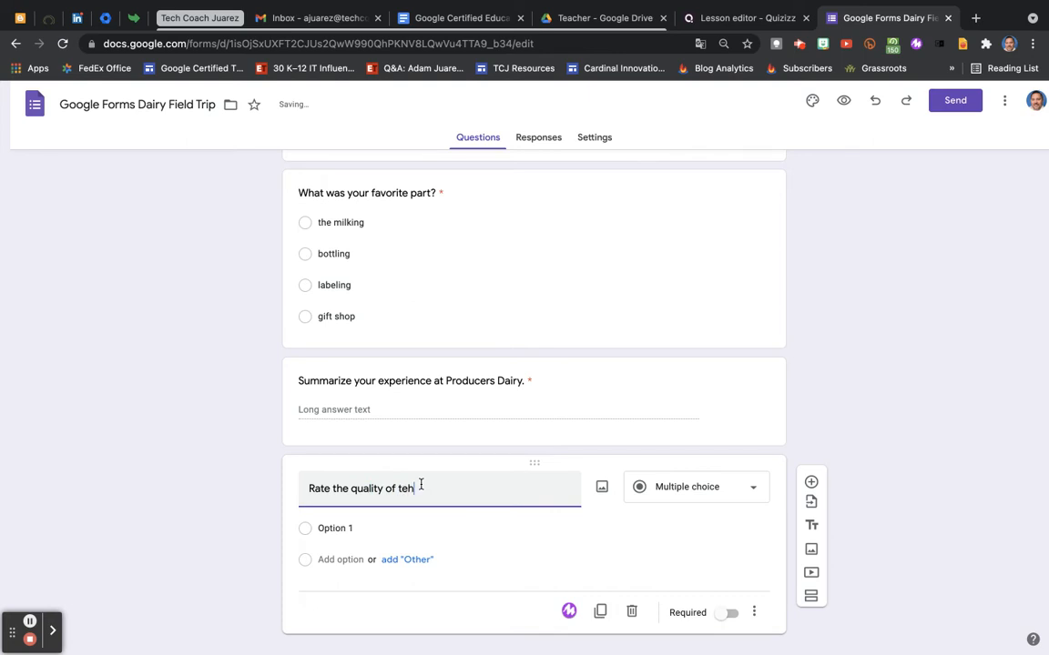
{"action": "key", "text": "BackSpace"}
{"action": "key", "text": "BackSpace"}
{"action": "key", "text": "BackSpace"}
{"action": "key", "text": "BackSpace"}
{"action": "key", "text": "BackSpace"}
{"action": "type", "text": "he teacher's "}
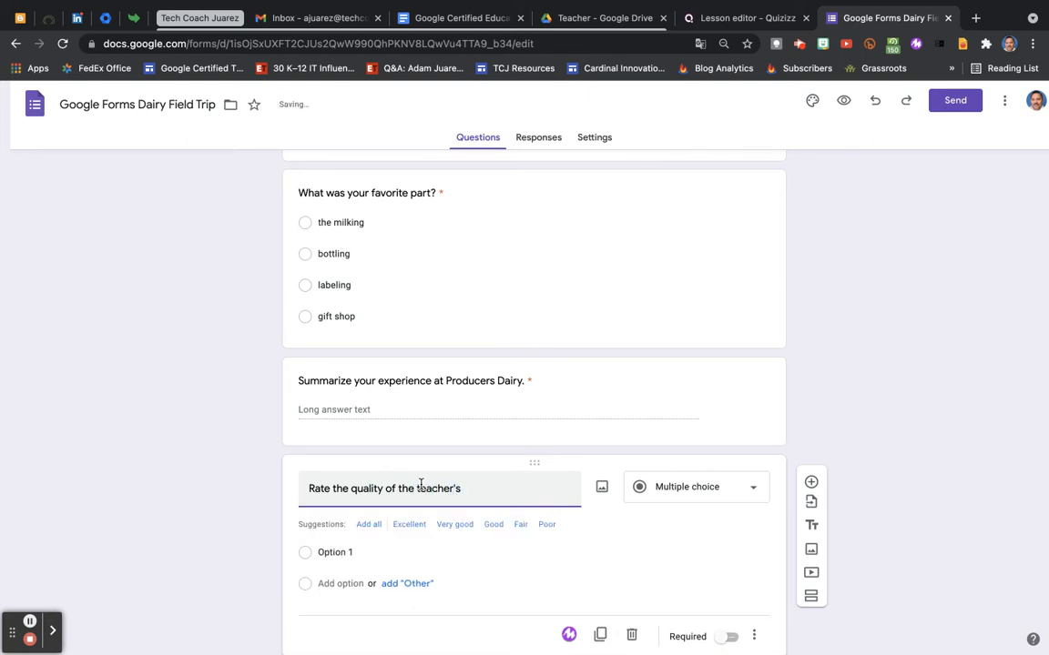
{"action": "type", "text": "dairy lecture."}
{"action": "left_click", "coordinate": [705, 485]}
{"action": "left_click", "coordinate": [669, 485]}
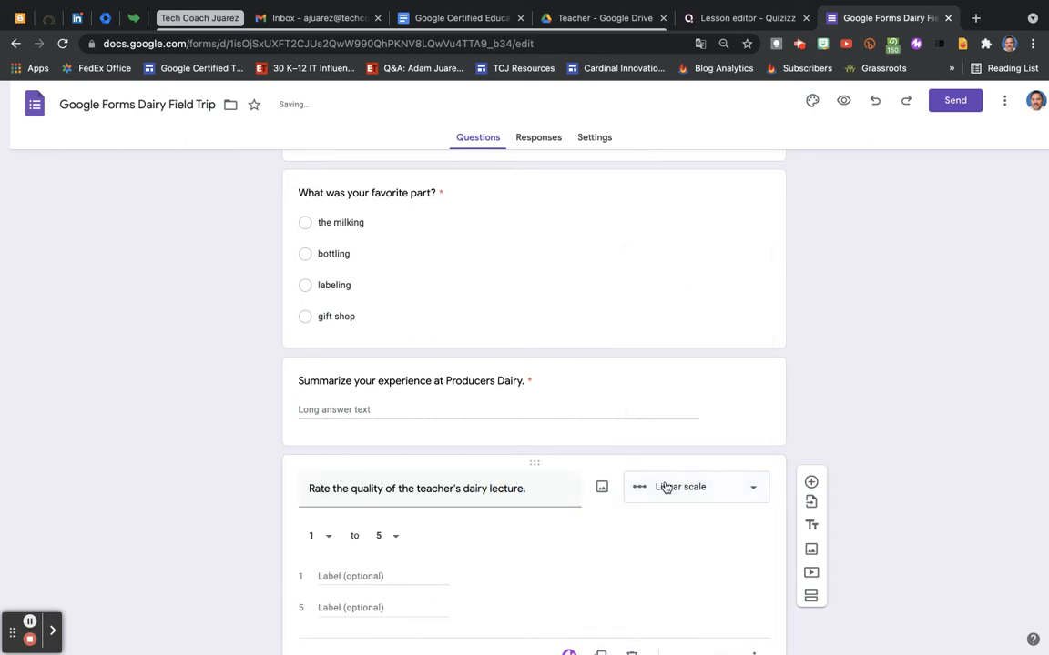
Label 1 on the lecture rating scale "Not good" and 5 "Excellent", and make the question required.
{"action": "left_click", "coordinate": [323, 537]}
{"action": "left_click", "coordinate": [314, 537]}
{"action": "left_click", "coordinate": [382, 539]}
{"action": "left_click", "coordinate": [477, 561]}
{"action": "left_click", "coordinate": [364, 575]}
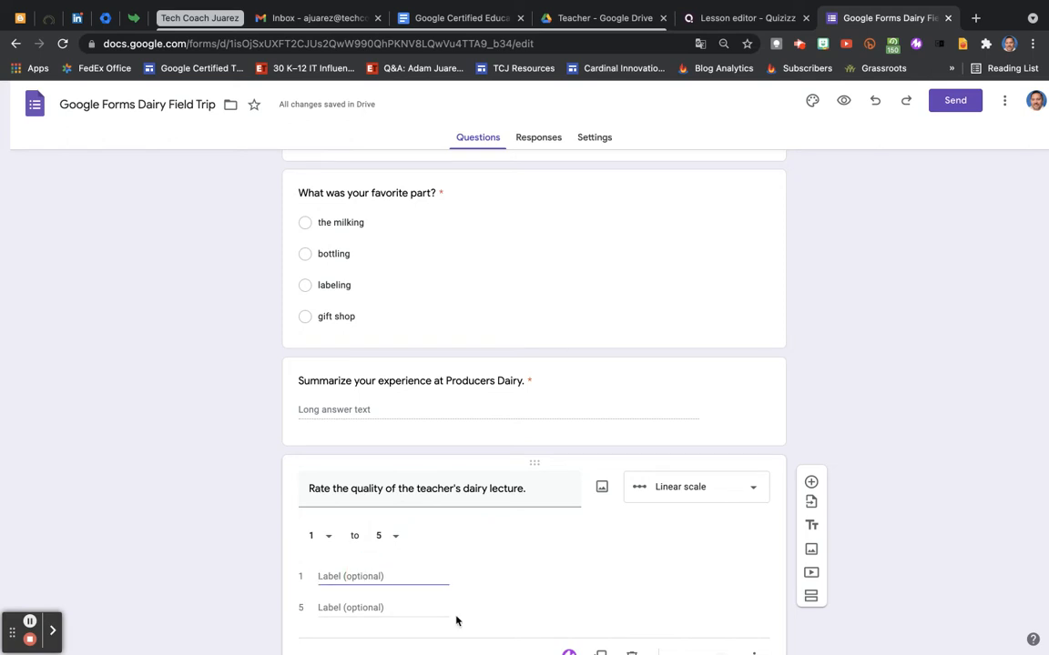
{"action": "type", "text": "Not good"}
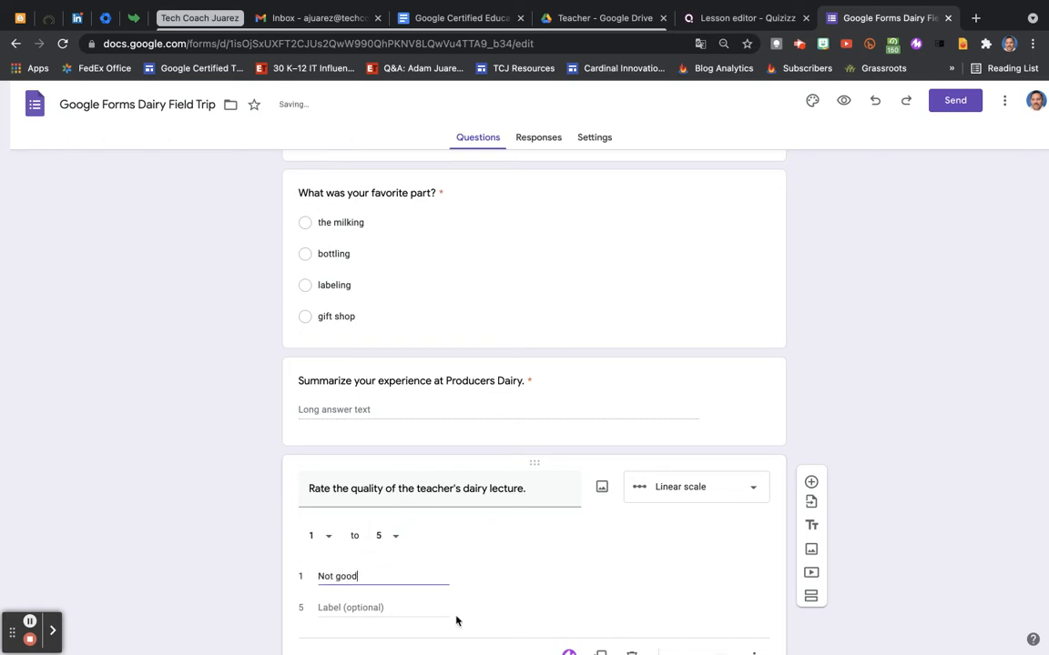
{"action": "left_click", "coordinate": [407, 606]}
{"action": "type", "text": "Exc"}
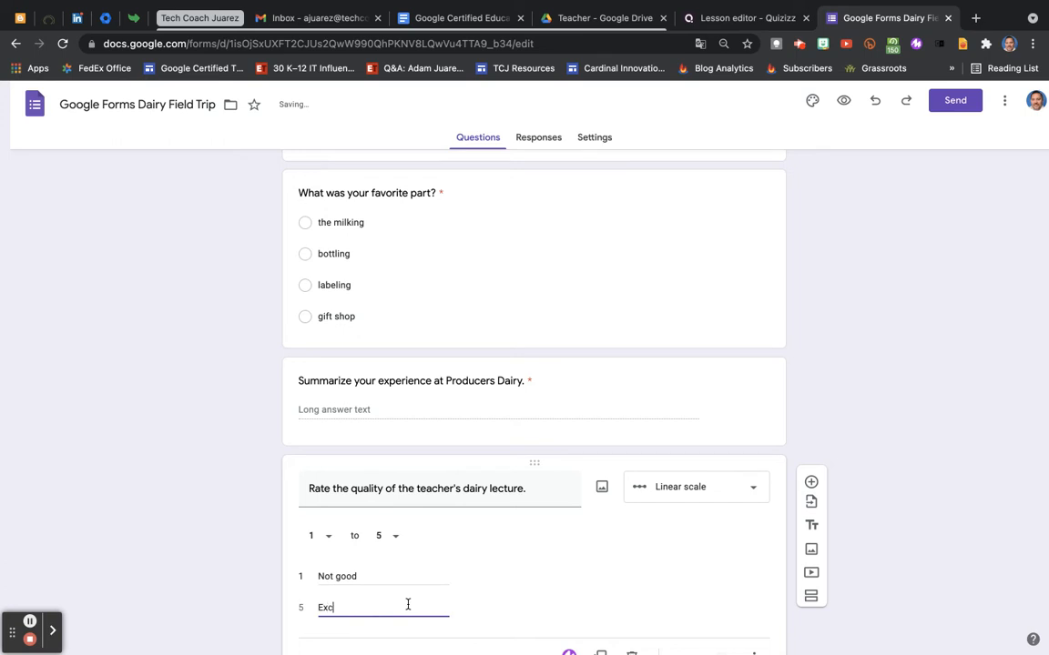
{"action": "type", "text": "ellent"}
{"action": "scroll", "coordinate": [618, 583], "scroll_direction": "down", "scroll_amount": 2}
{"action": "left_click", "coordinate": [729, 591]}
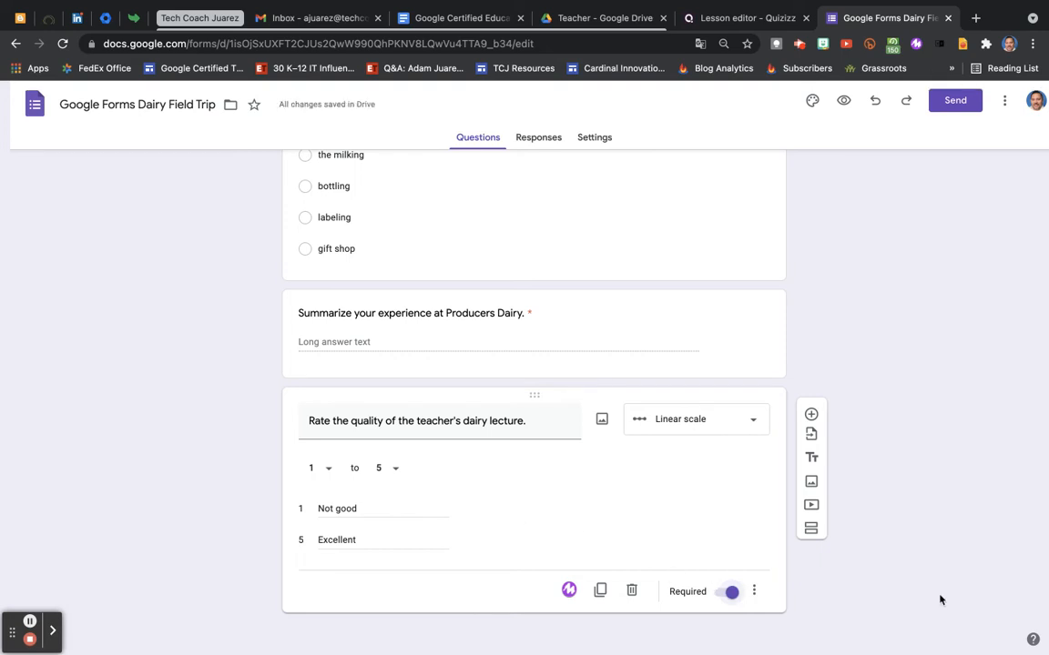
Add a checkboxes question reading "Which parts of the dairy lesson do you still need help with?".
{"action": "left_click", "coordinate": [812, 414]}
{"action": "left_click", "coordinate": [689, 474]}
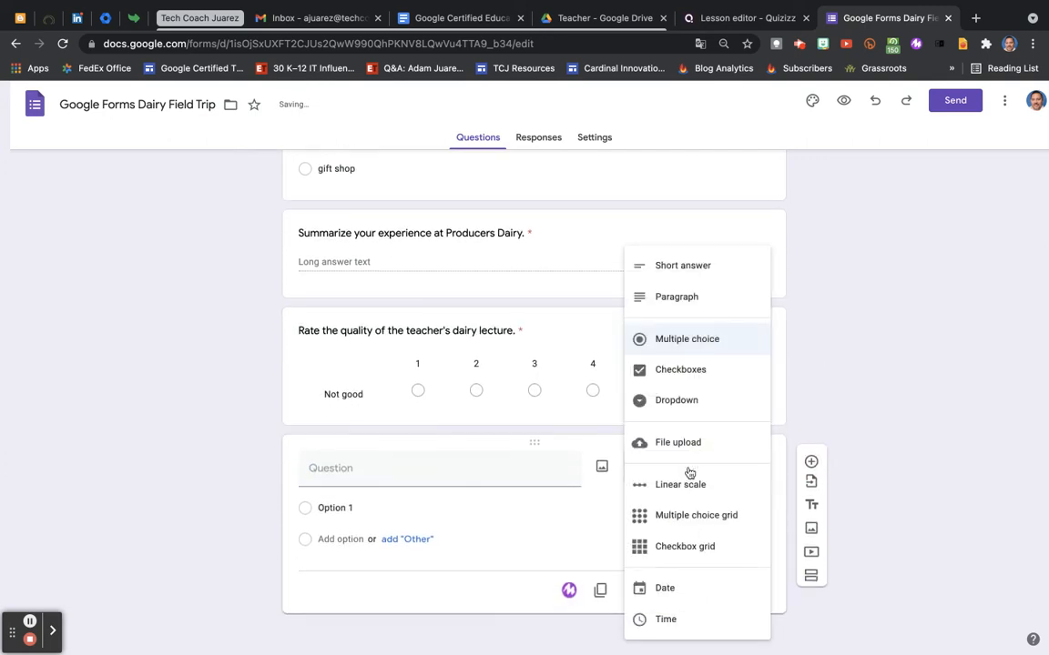
{"action": "left_click", "coordinate": [660, 367]}
{"action": "left_click", "coordinate": [366, 470]}
{"action": "type", "text": "W"}
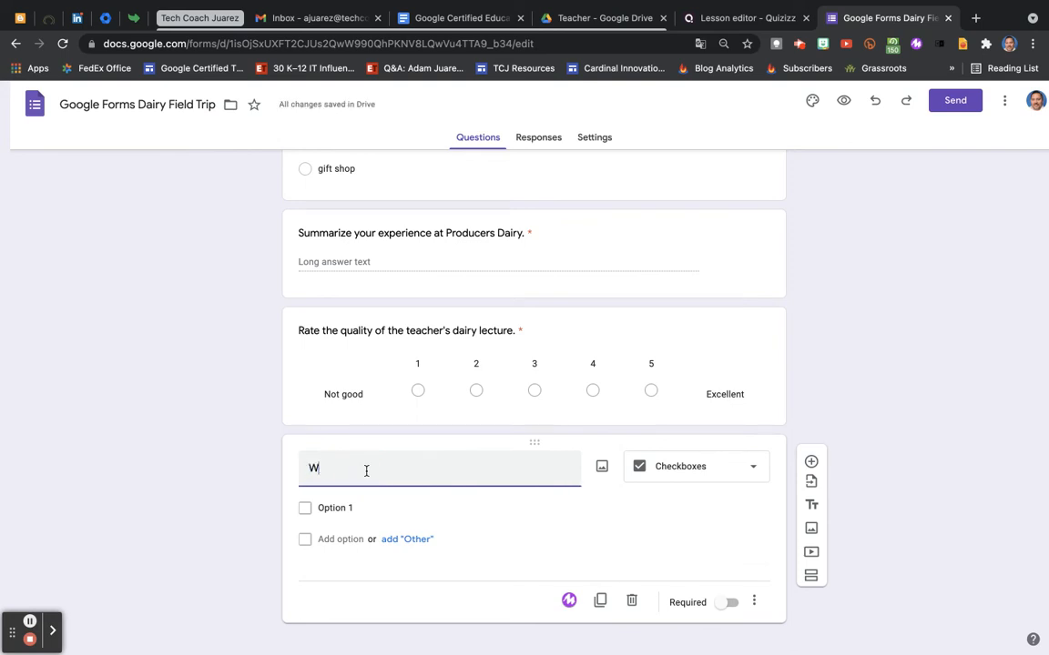
{"action": "type", "text": "hich parts of the dairy les"}
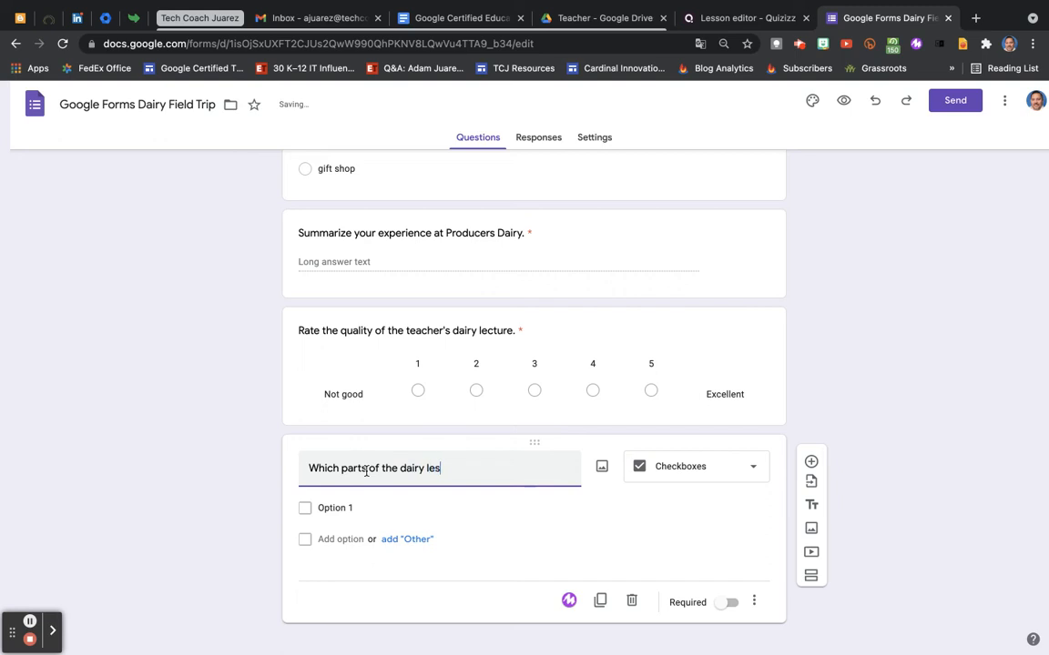
{"action": "type", "text": "son do you still n"}
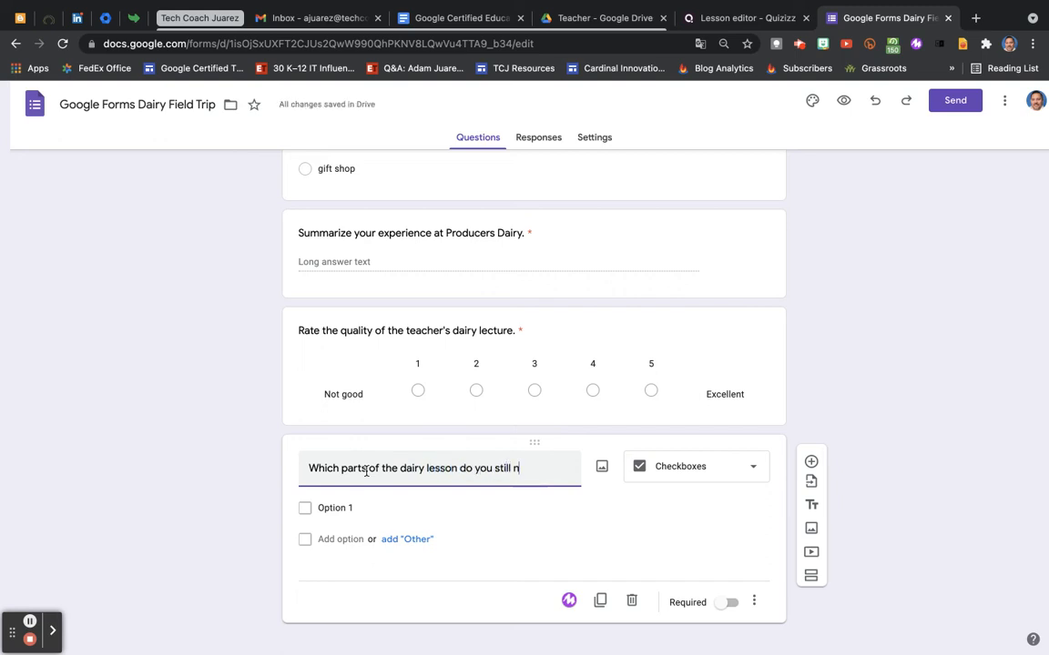
{"action": "type", "text": "eed help with?"}
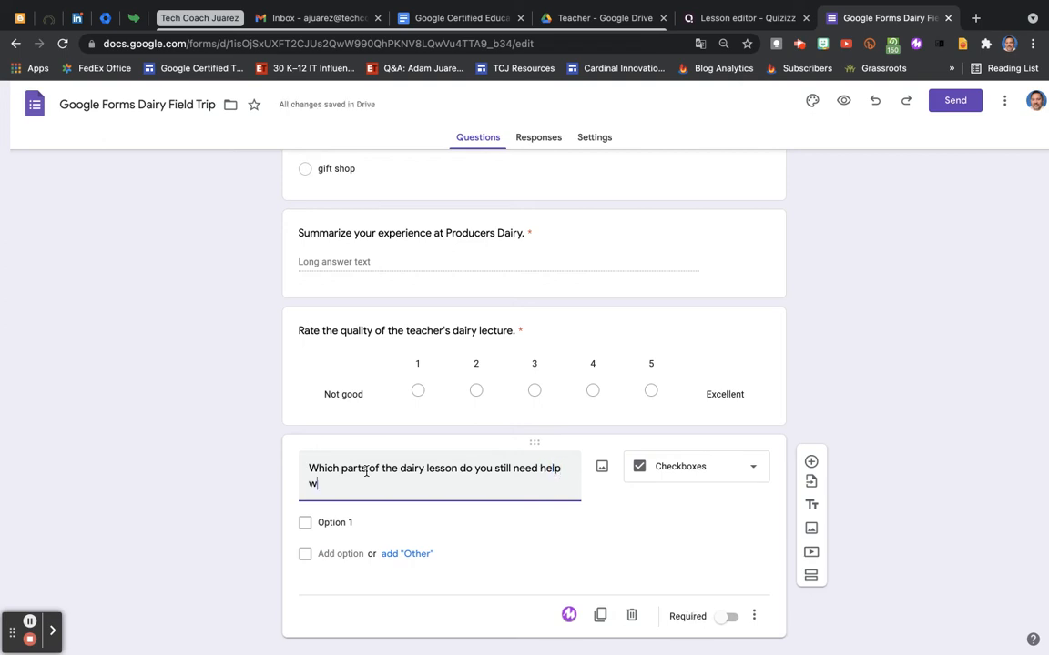
Enter the checkbox options "milking", "labeling", "bottling" and "Pasteurization" for the dairy lesson help question.
{"action": "left_click", "coordinate": [332, 522]}
{"action": "type", "text": "miling"}
{"action": "key", "text": "BackSpace"}
{"action": "key", "text": "BackSpace"}
{"action": "key", "text": "BackSpace"}
{"action": "type", "text": "king"}
{"action": "key", "text": "Return"}
{"action": "type", "text": "l"}
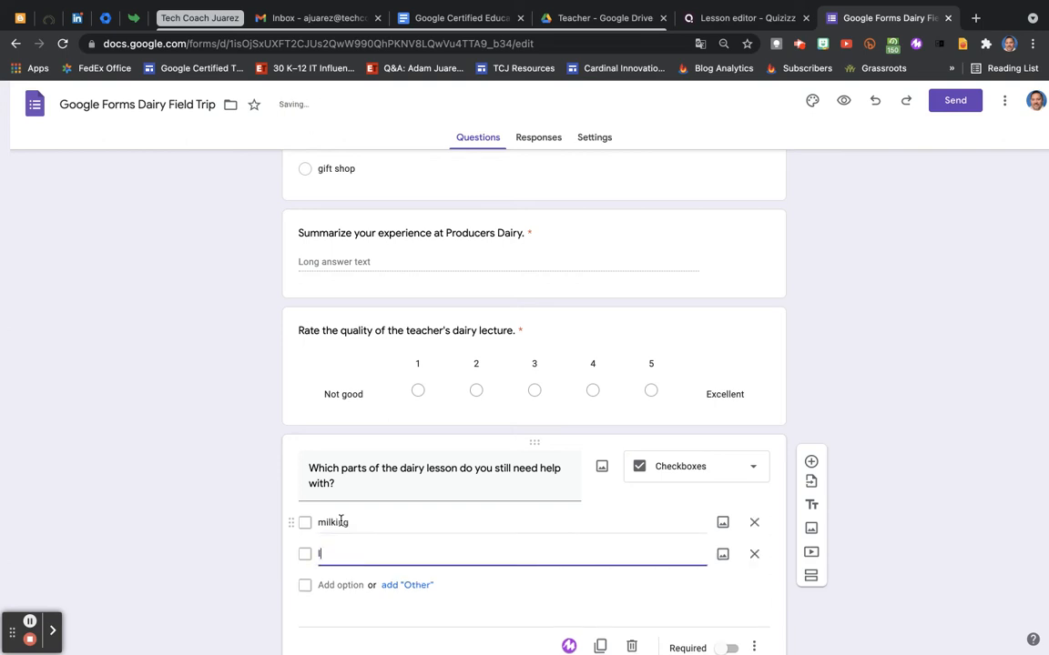
{"action": "type", "text": "abeling"}
{"action": "key", "text": "Return"}
{"action": "type", "text": "bottling"}
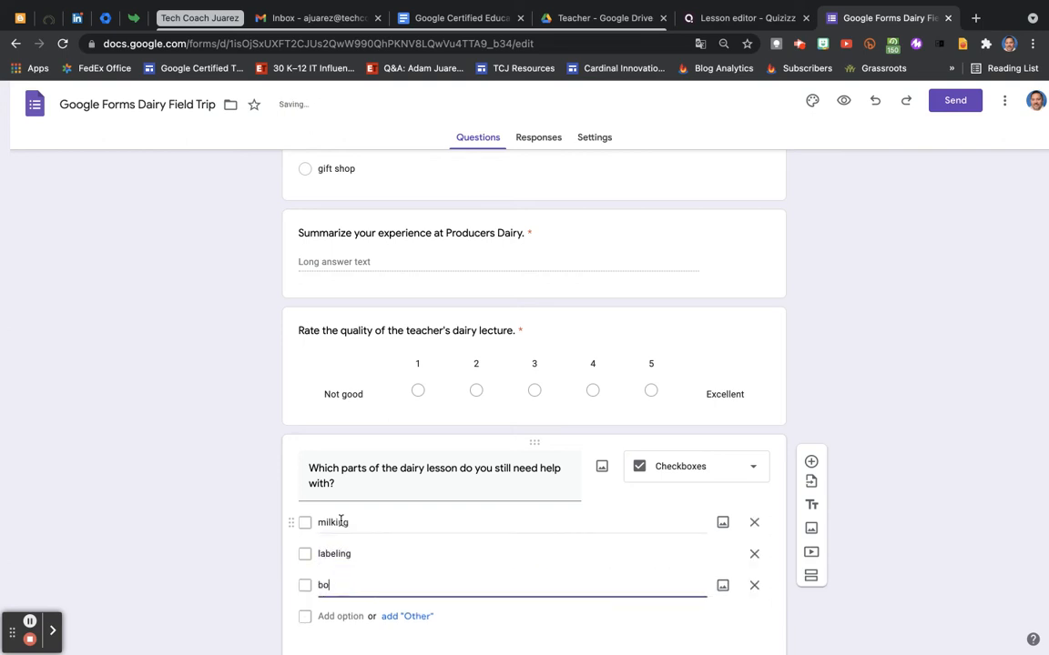
{"action": "key", "text": "Return"}
{"action": "type", "text": "Pastuer"}
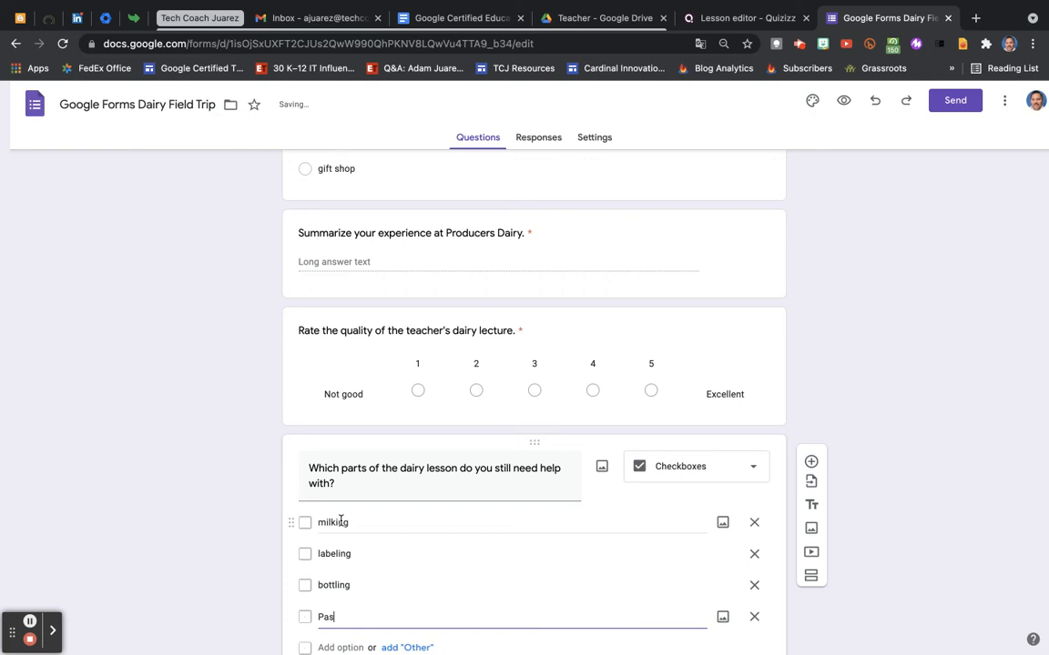
{"action": "key", "text": "BackSpace"}
{"action": "key", "text": "BackSpace"}
{"action": "key", "text": "BackSpace"}
{"action": "type", "text": "eurization"}
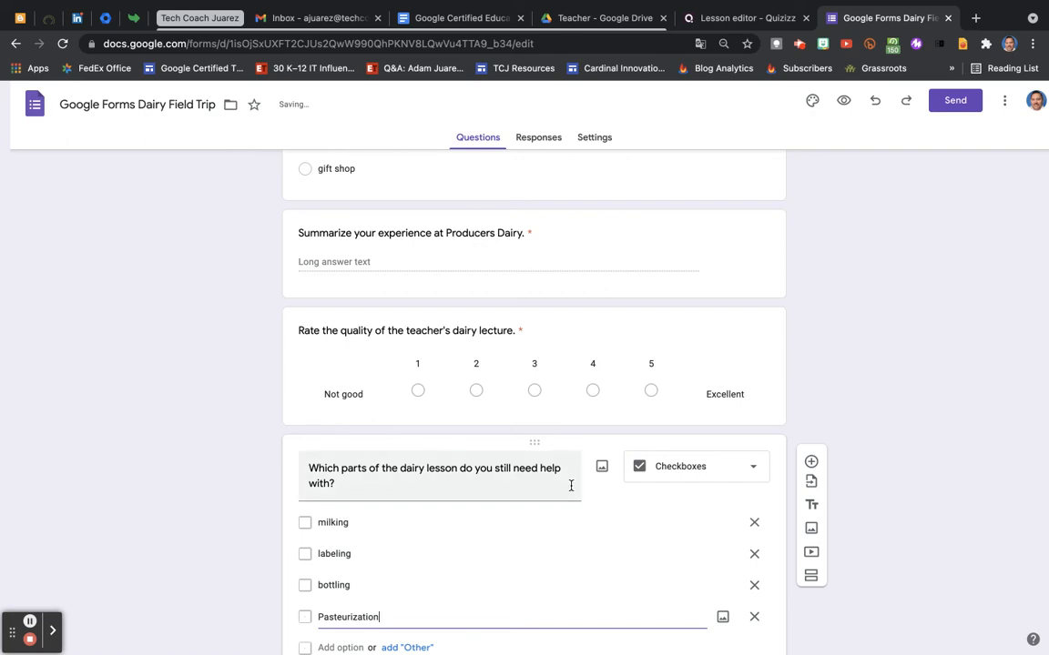
Add "shipping" as another checkbox option of the dairy lesson help question and make the question required.
{"action": "key", "text": "Return"}
{"action": "type", "text": "shipping"}
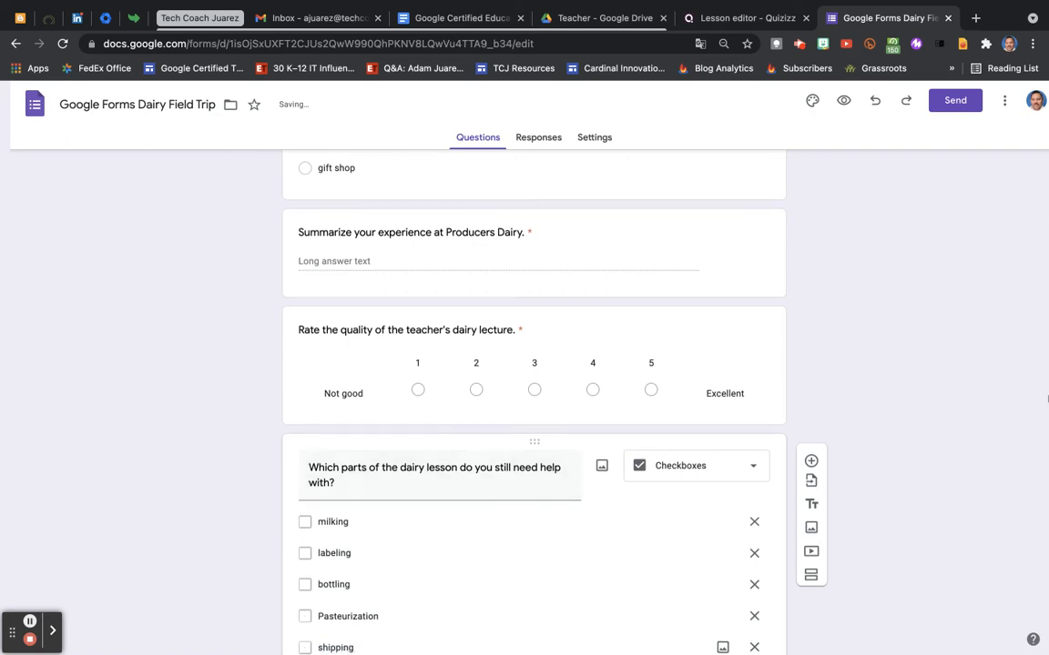
{"action": "scroll", "coordinate": [911, 461], "scroll_direction": "down", "scroll_amount": 1}
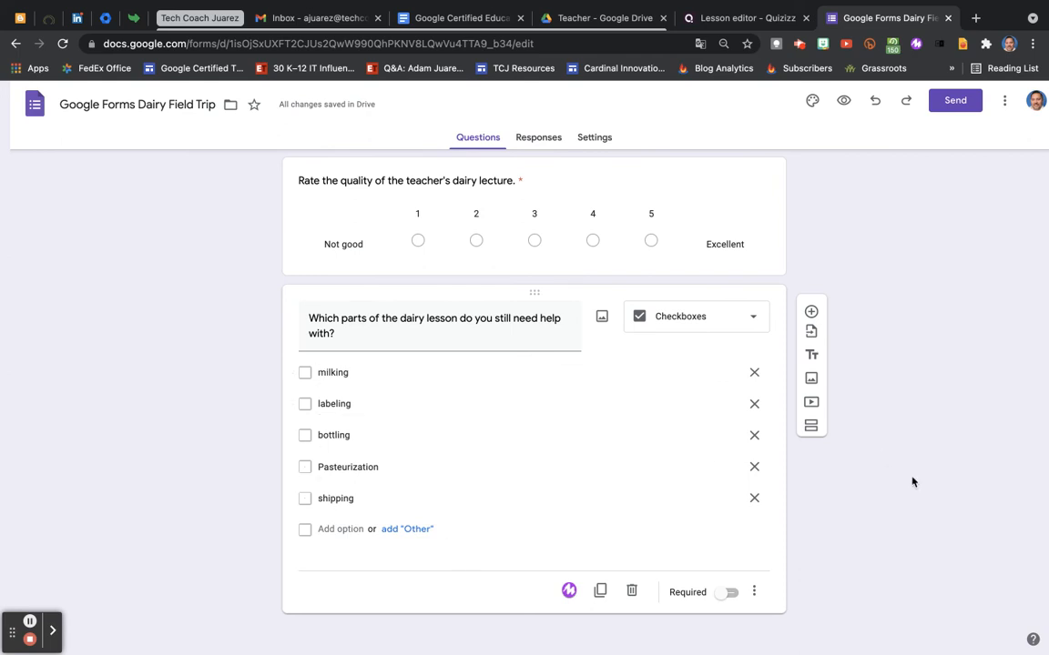
{"action": "left_click", "coordinate": [736, 593]}
Add a multiple choice grid question reading "Rate your 1st through 5th favorite parts" and require a response in each row.
{"action": "left_click", "coordinate": [812, 312]}
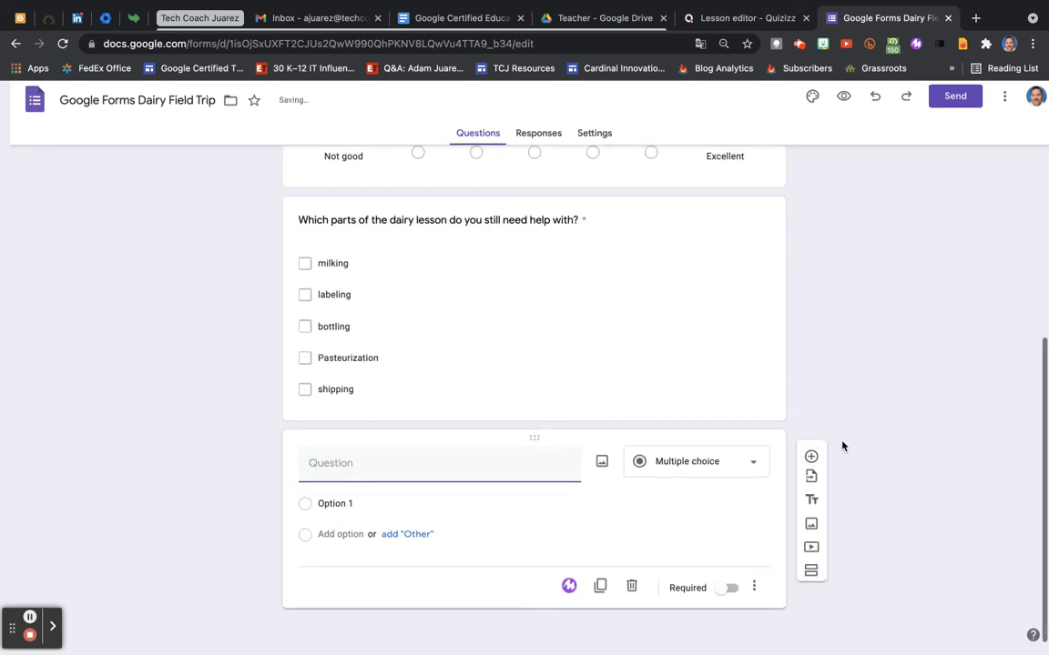
{"action": "left_click", "coordinate": [673, 464]}
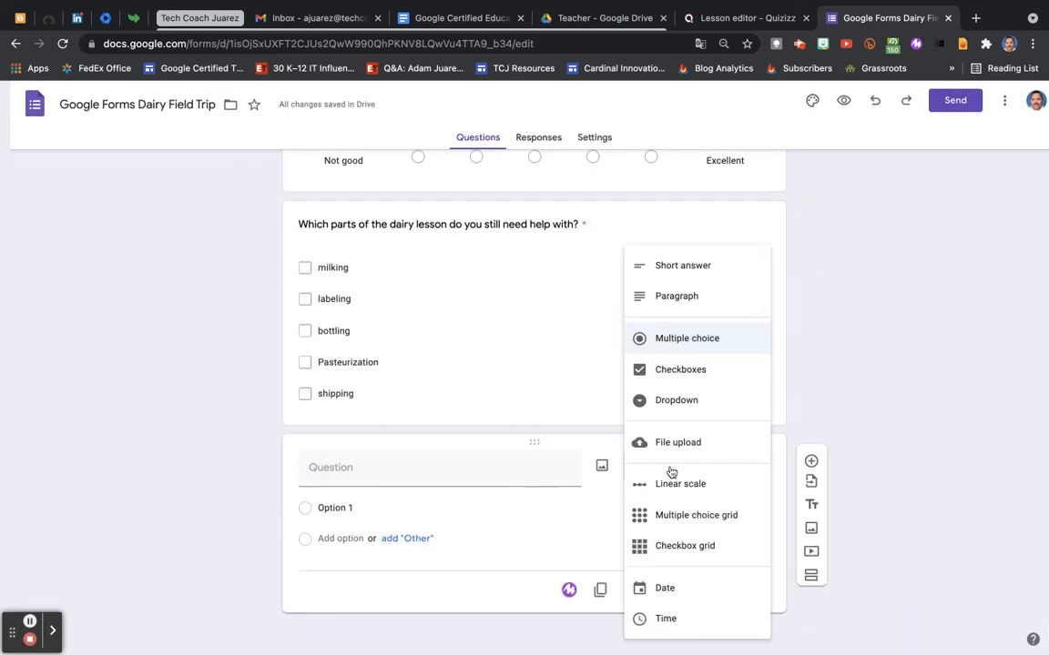
{"action": "left_click", "coordinate": [721, 516]}
{"action": "left_click", "coordinate": [359, 443]}
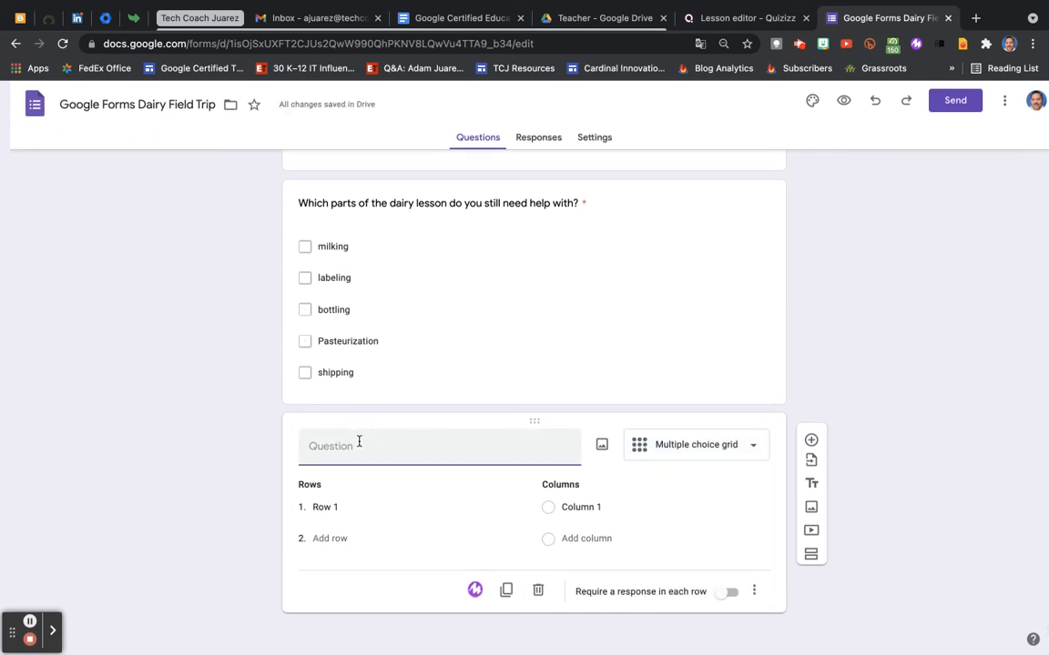
{"action": "type", "text": "Rate your"}
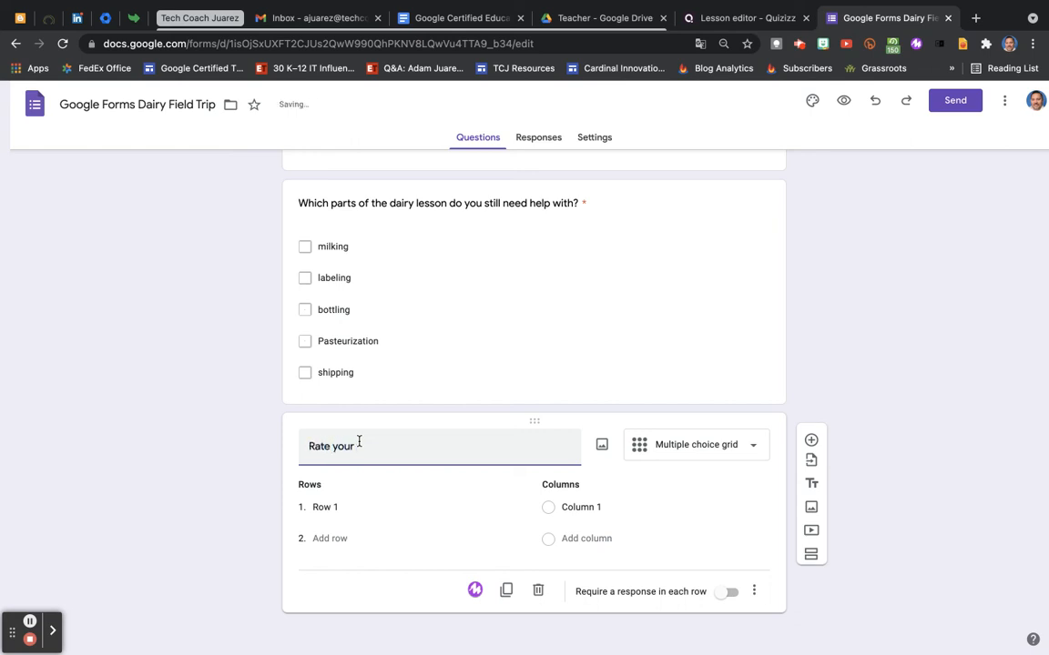
{"action": "type", "text": " first throug"}
{"action": "type", "text": "h 5th favorite pa"}
{"action": "type", "text": "rts"}
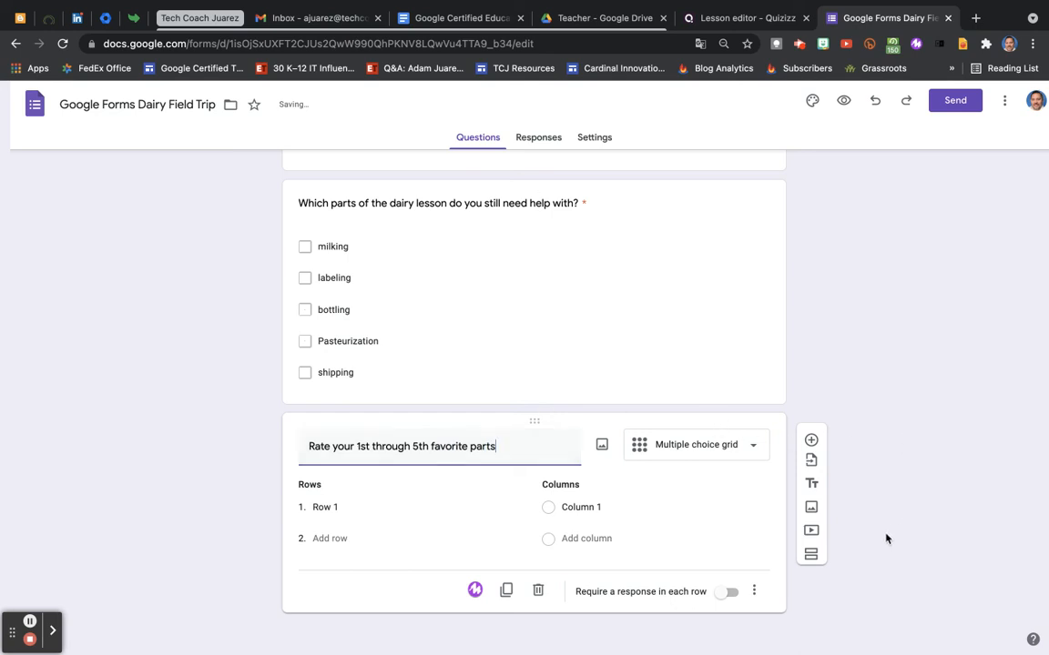
{"action": "left_click", "coordinate": [729, 593]}
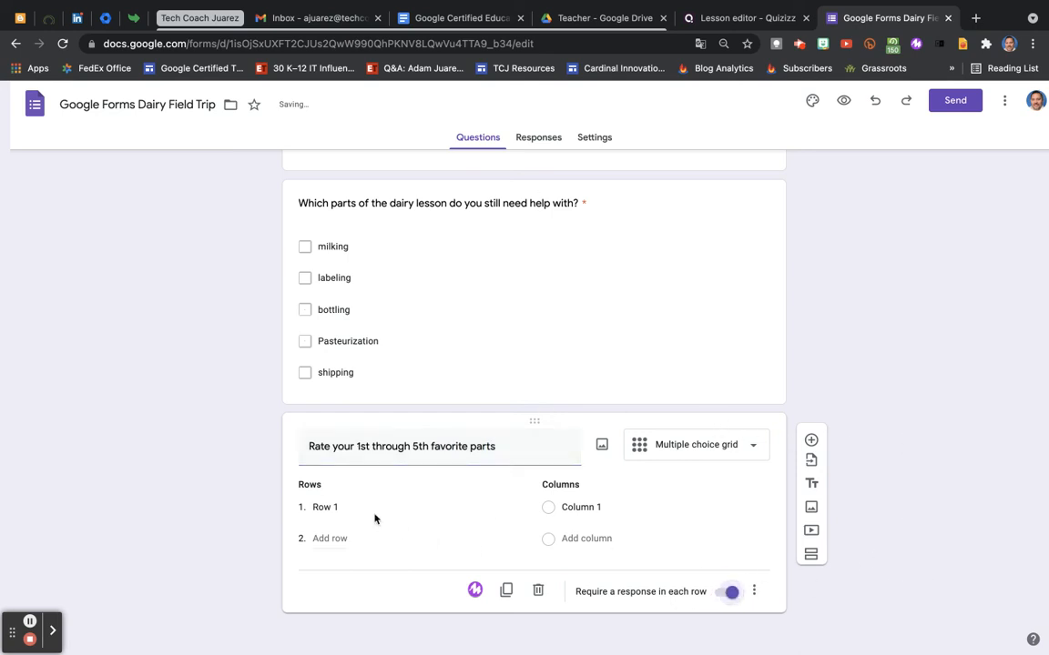
Enter the grid rows "Milking", "labeling", "bottling", "pasteurization" and "shipping", and name the first column "1".
{"action": "left_click", "coordinate": [343, 507]}
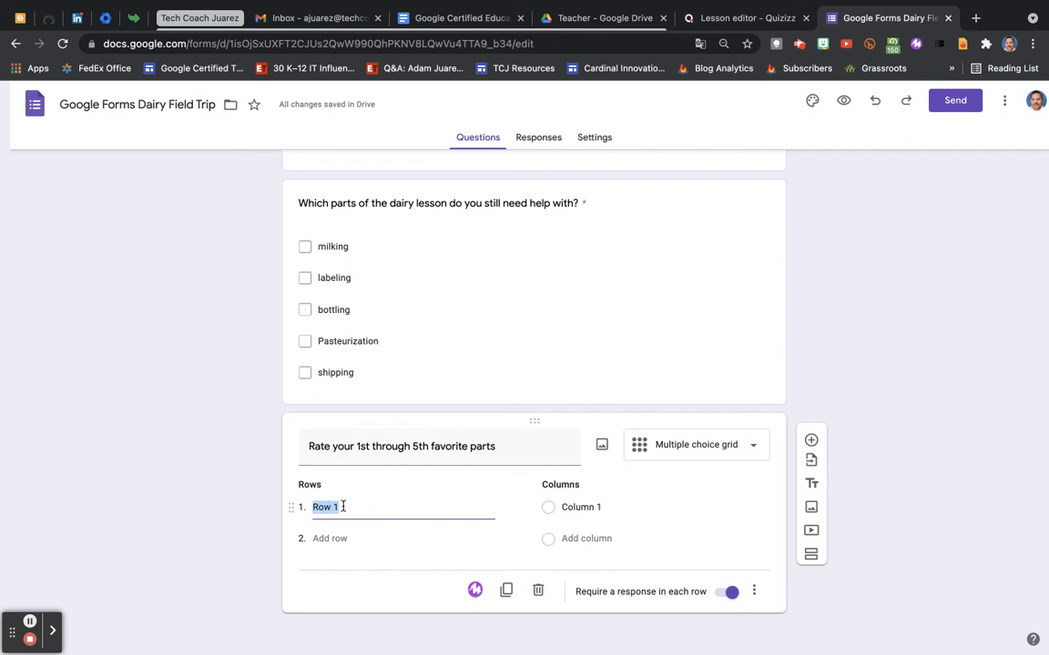
{"action": "left_click", "coordinate": [30, 621]}
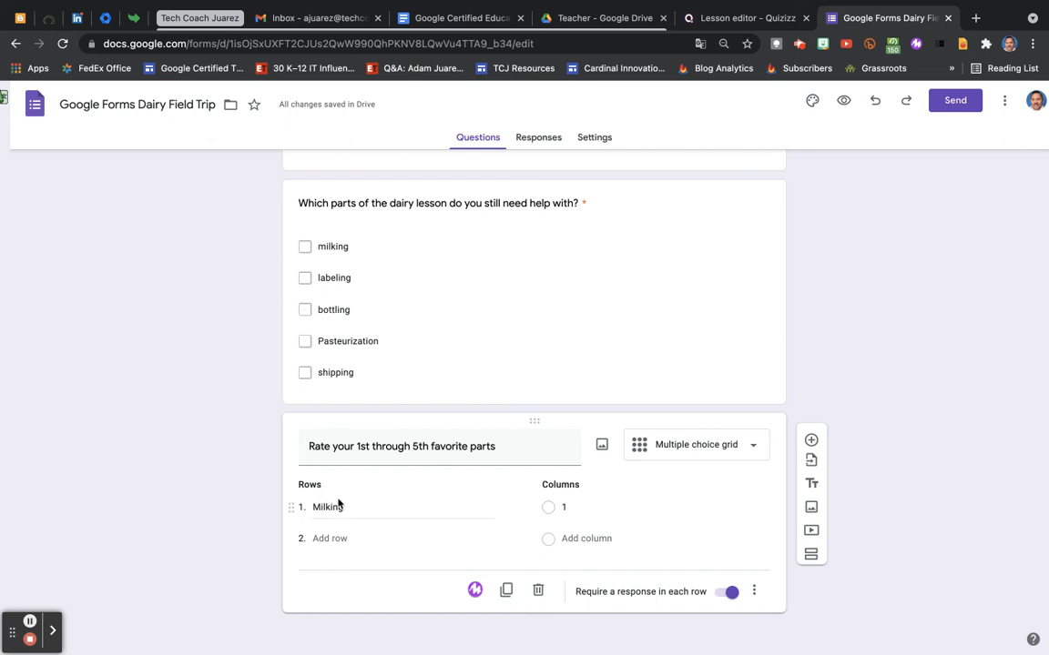
{"action": "left_click", "coordinate": [336, 538]}
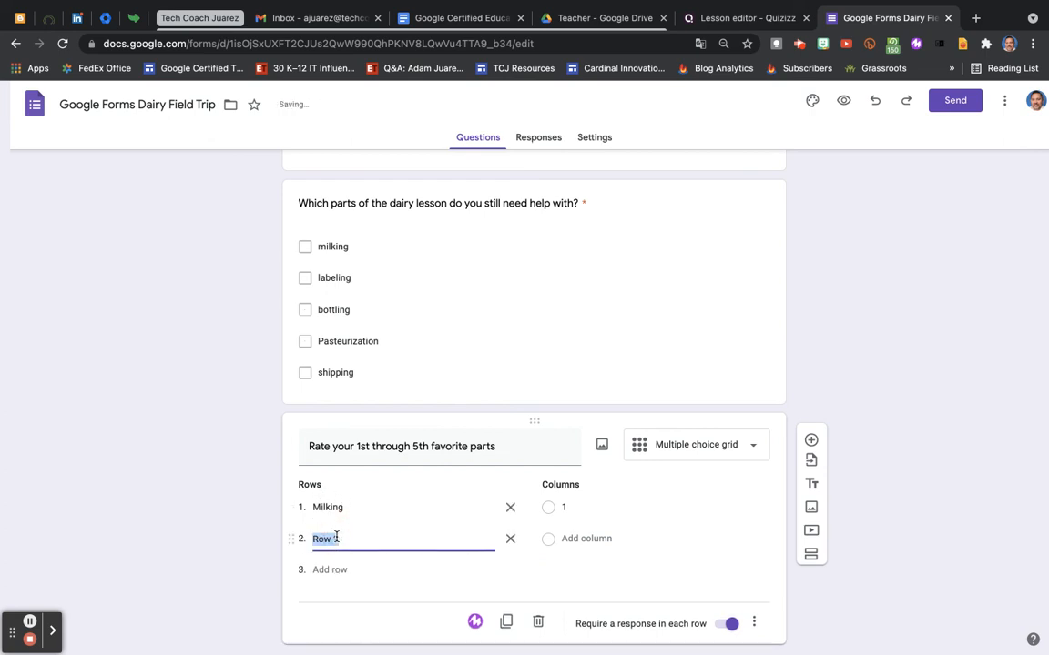
{"action": "type", "text": "labeling"}
{"action": "left_click", "coordinate": [346, 569]}
{"action": "type", "text": "bottling"}
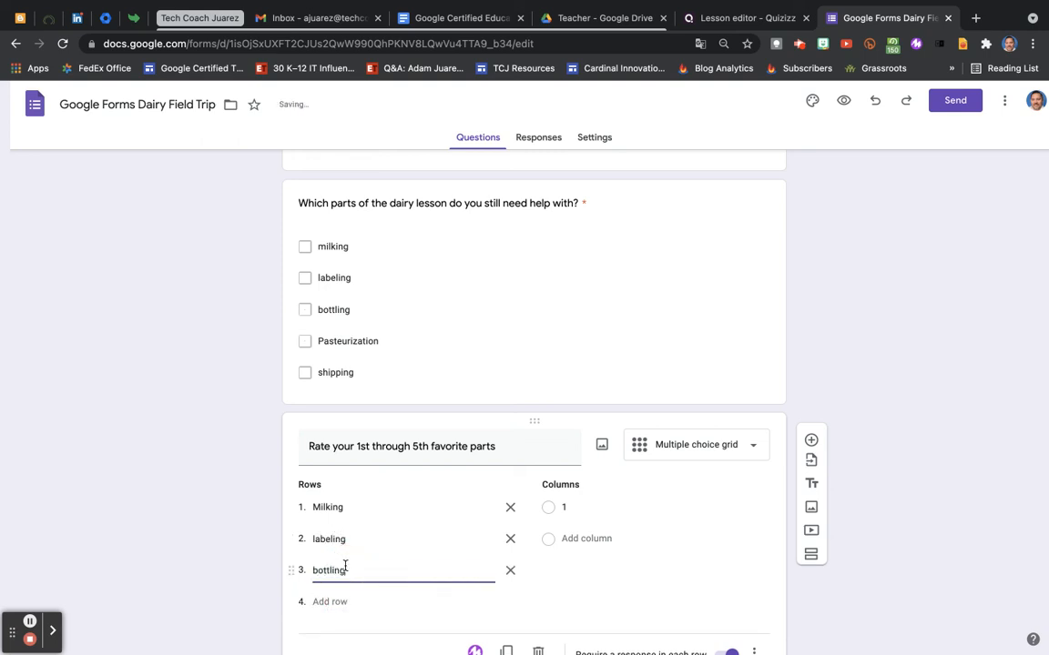
{"action": "key", "text": "Return"}
{"action": "type", "text": "pasteurizatinon"}
{"action": "key", "text": "Return"}
{"action": "type", "text": "shipping"}
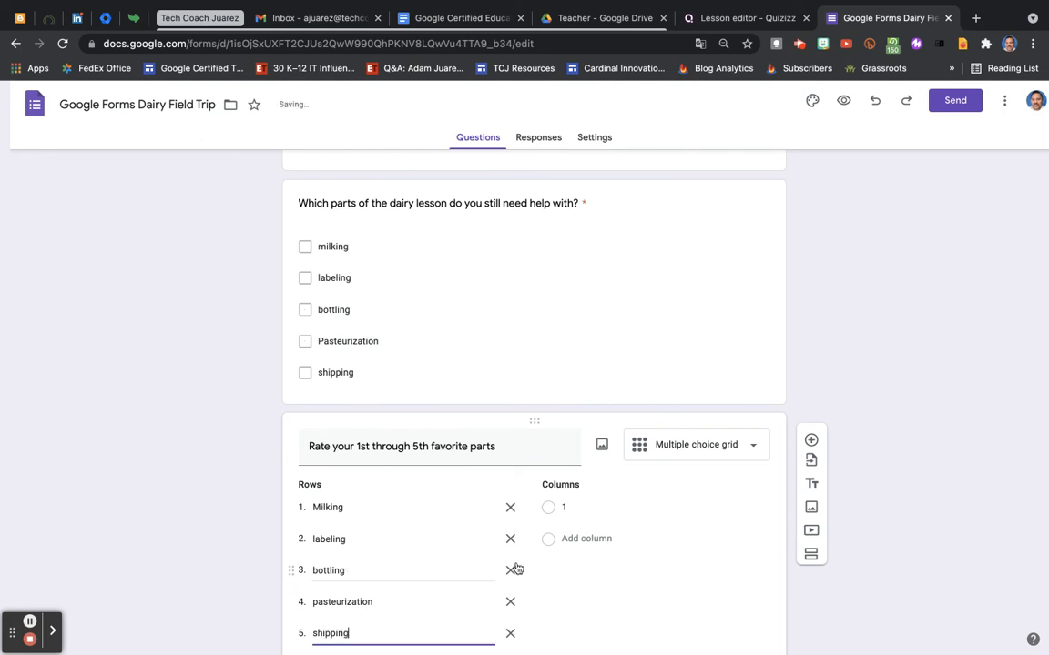
Add the columns "2", "3", "4" and "5" to the favorite parts grid.
{"action": "left_click", "coordinate": [576, 538]}
{"action": "type", "text": "2"}
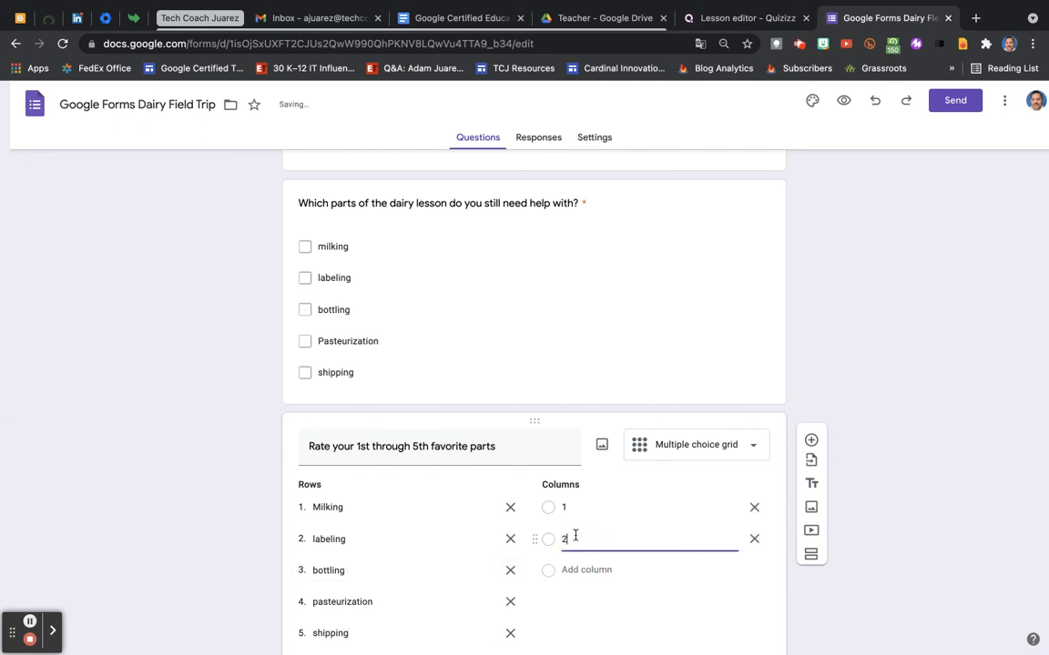
{"action": "left_click", "coordinate": [575, 569]}
{"action": "type", "text": "3"}
{"action": "left_click", "coordinate": [575, 600]}
{"action": "type", "text": "4"}
{"action": "left_click", "coordinate": [579, 631]}
{"action": "type", "text": "5"}
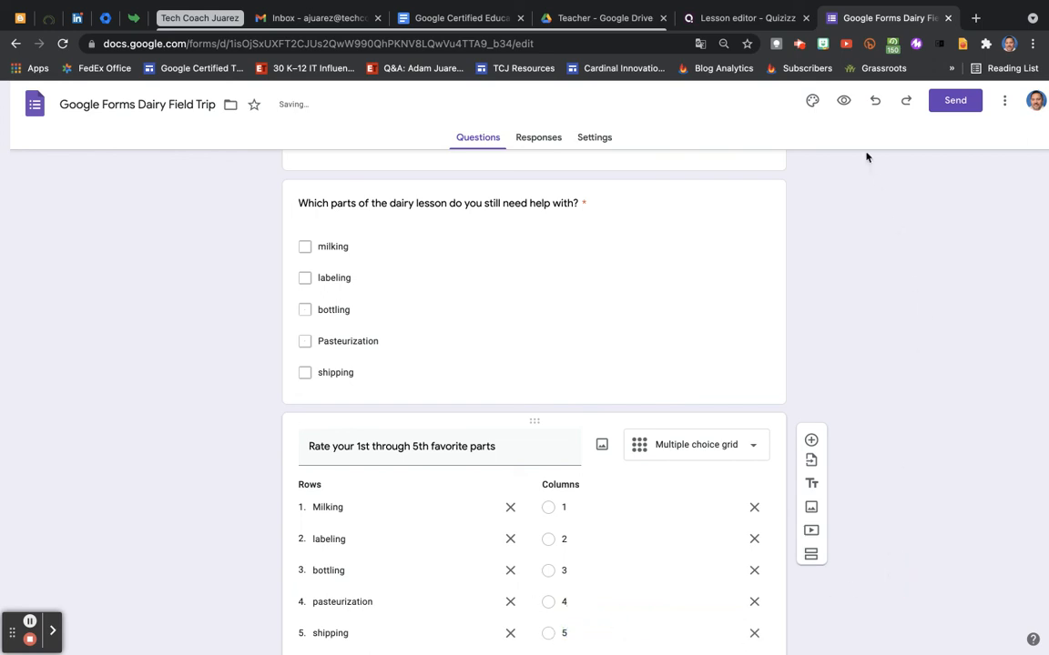
Preview the form and rate the favorite parts: Milking 2, labeling 1, bottling 3, pasteurization 5 and shipping 4.
{"action": "left_click", "coordinate": [844, 100]}
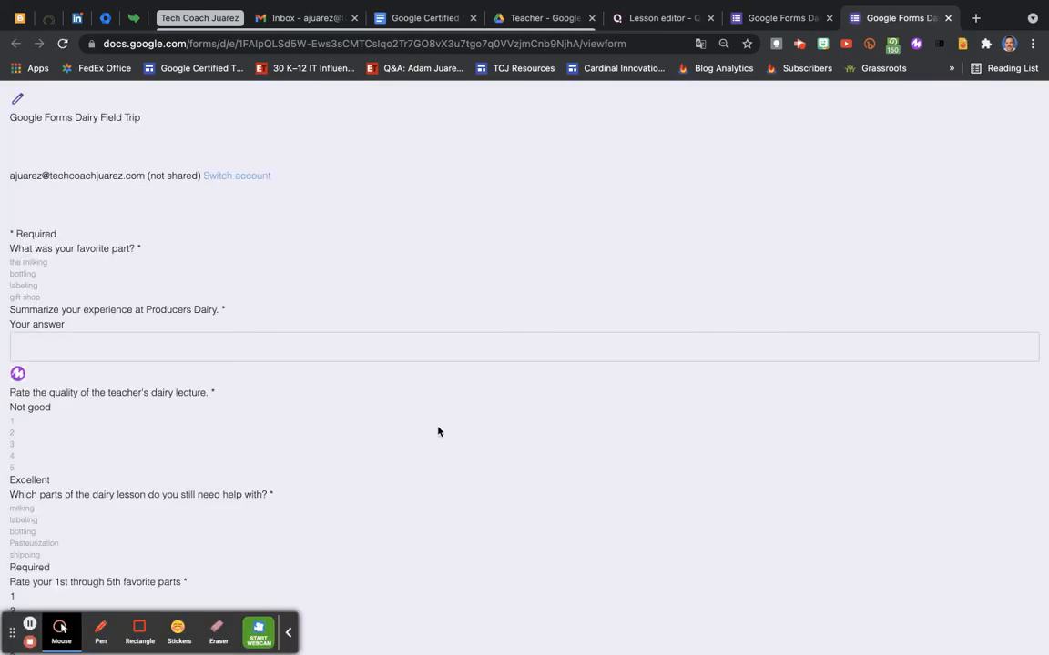
{"action": "scroll", "coordinate": [437, 430], "scroll_direction": "down", "scroll_amount": 5}
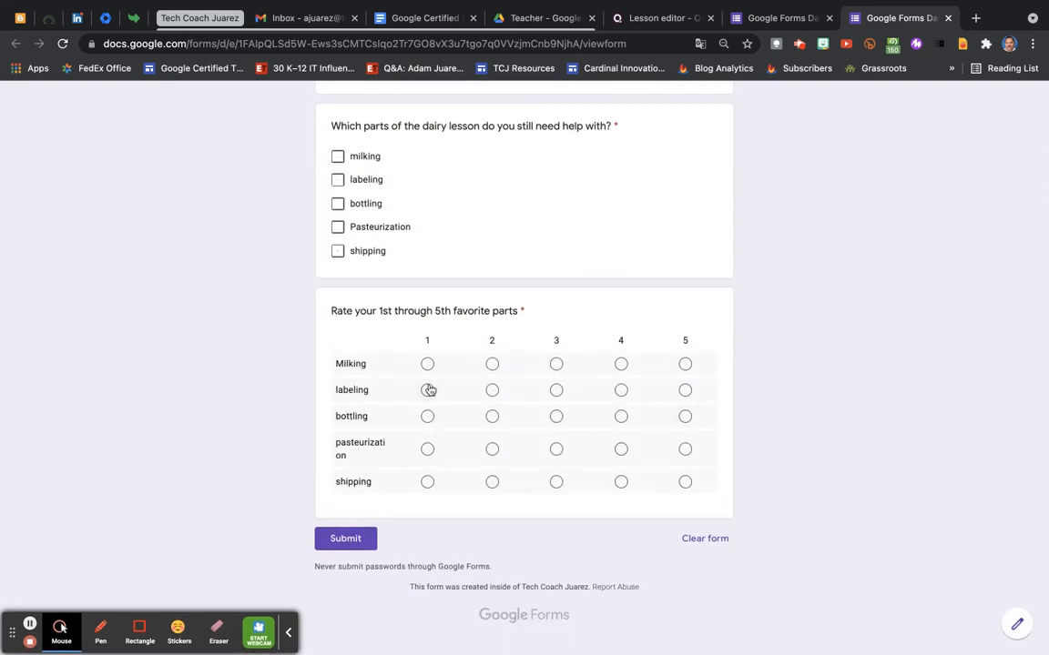
{"action": "left_click", "coordinate": [491, 364]}
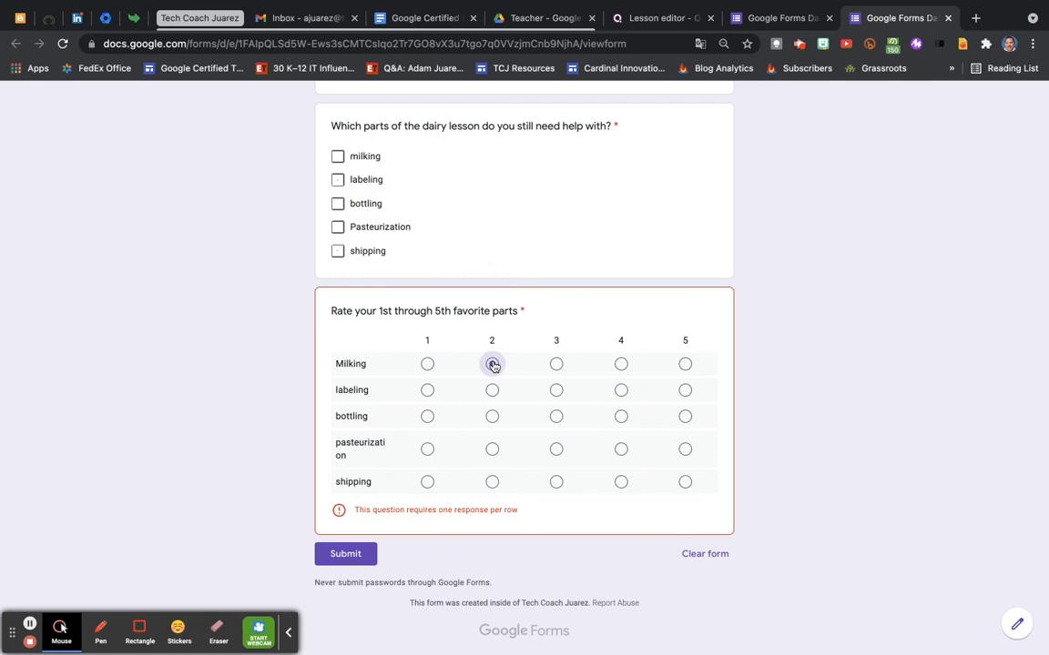
{"action": "left_click", "coordinate": [427, 391]}
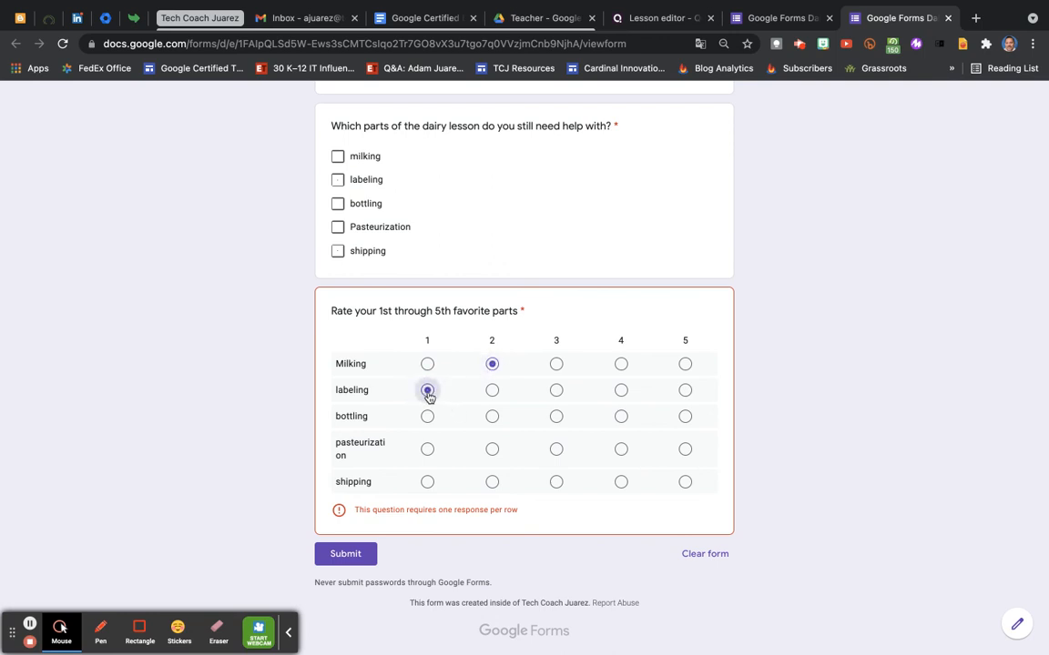
{"action": "left_click", "coordinate": [557, 417]}
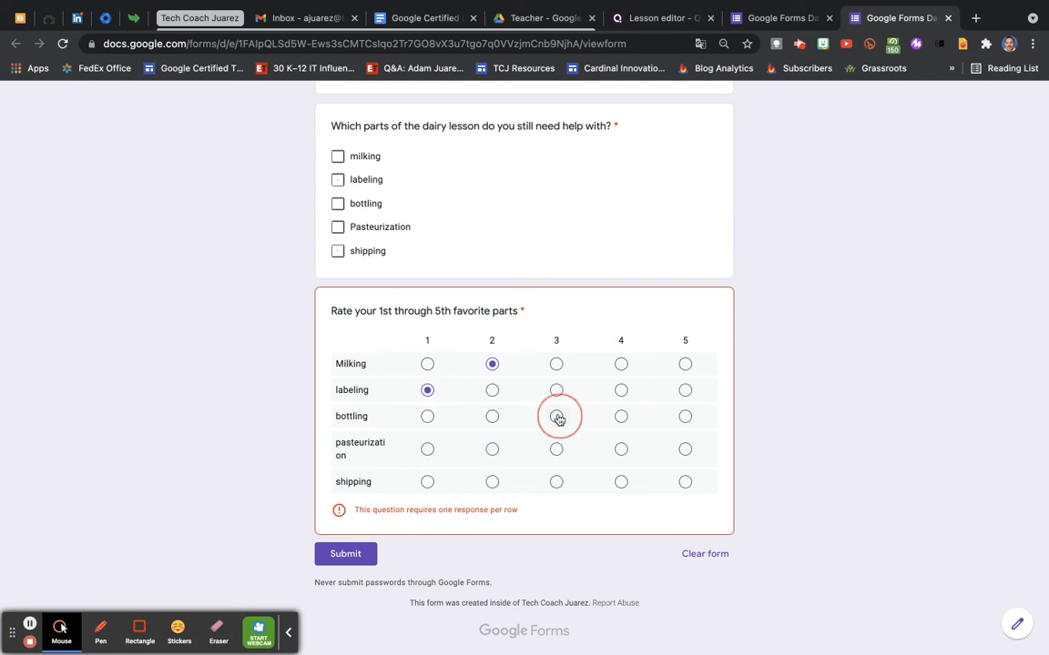
{"action": "left_click", "coordinate": [687, 452]}
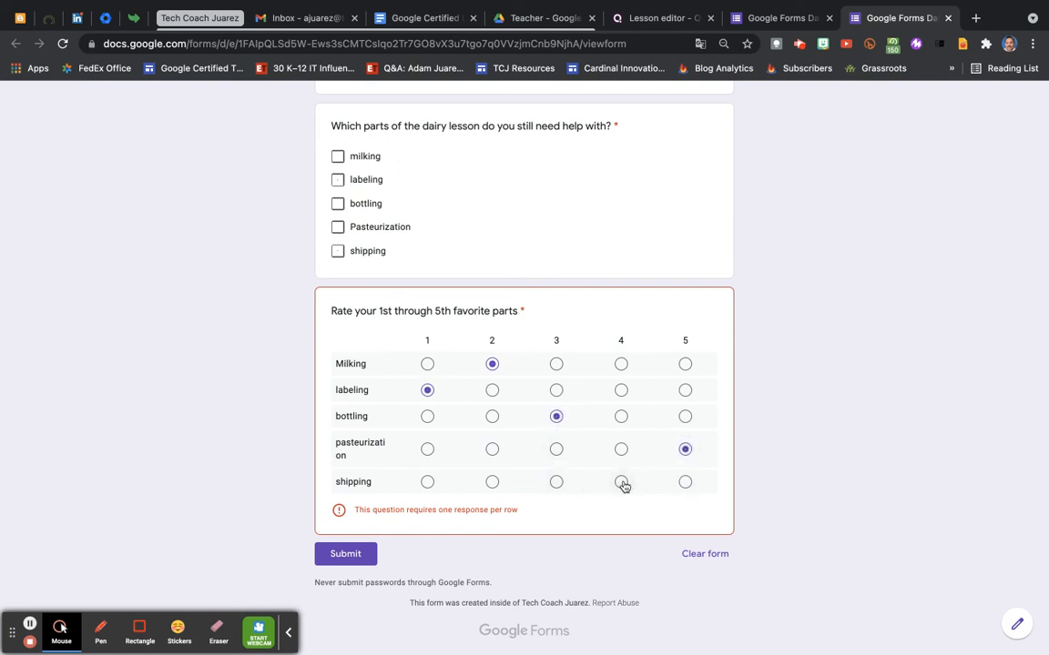
{"action": "left_click", "coordinate": [620, 482]}
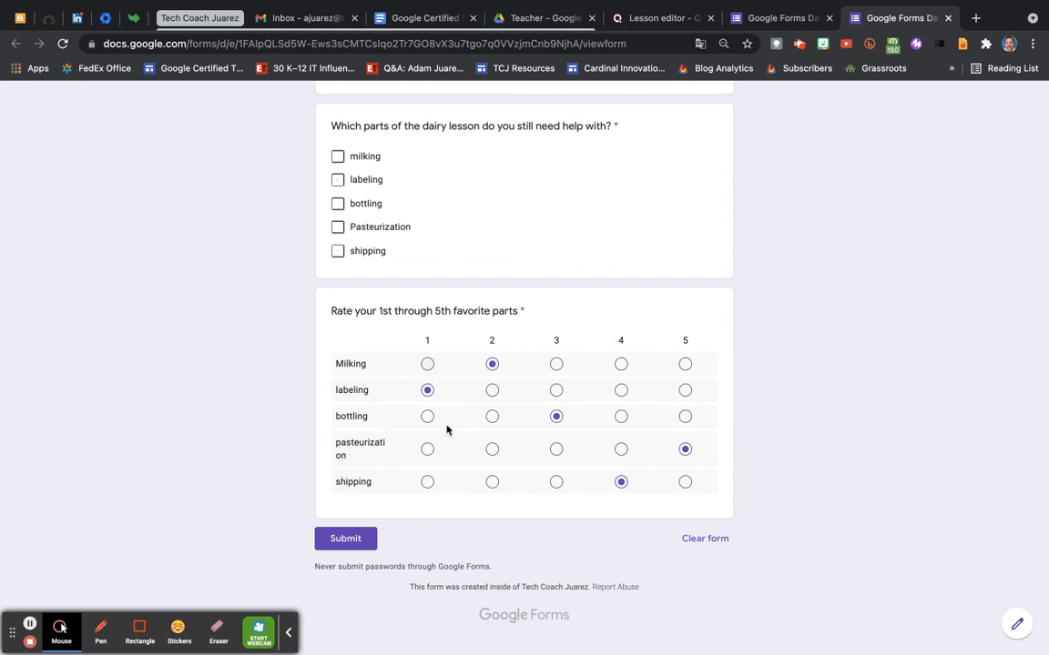
{"action": "scroll", "coordinate": [446, 430], "scroll_direction": "up", "scroll_amount": 10}
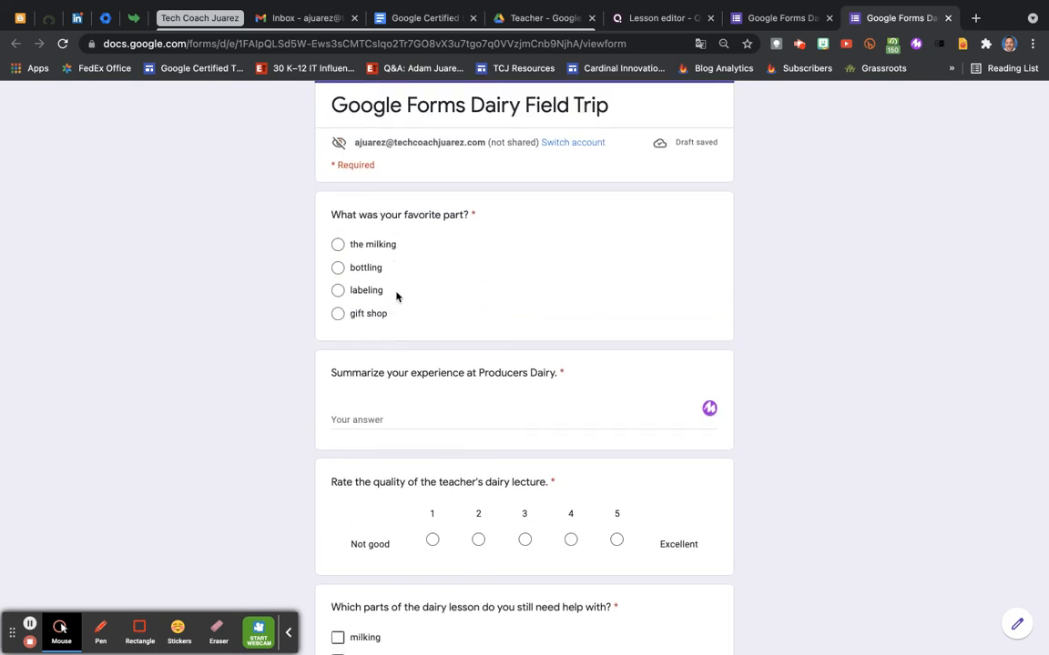
{"action": "scroll", "coordinate": [398, 295], "scroll_direction": "down", "scroll_amount": 10}
{"action": "left_click", "coordinate": [427, 389]}
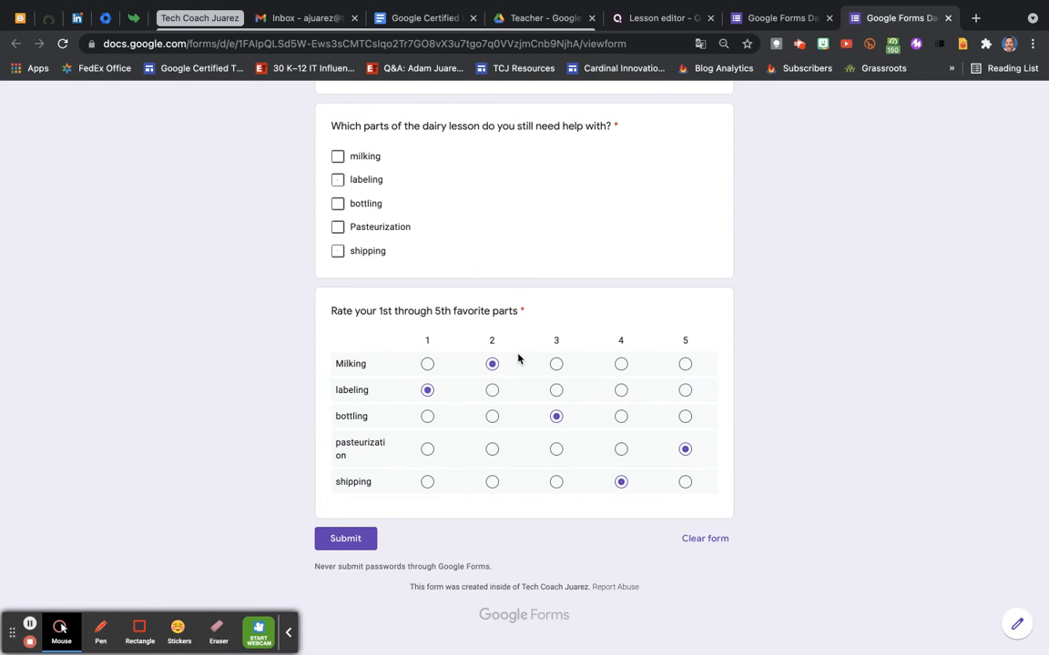